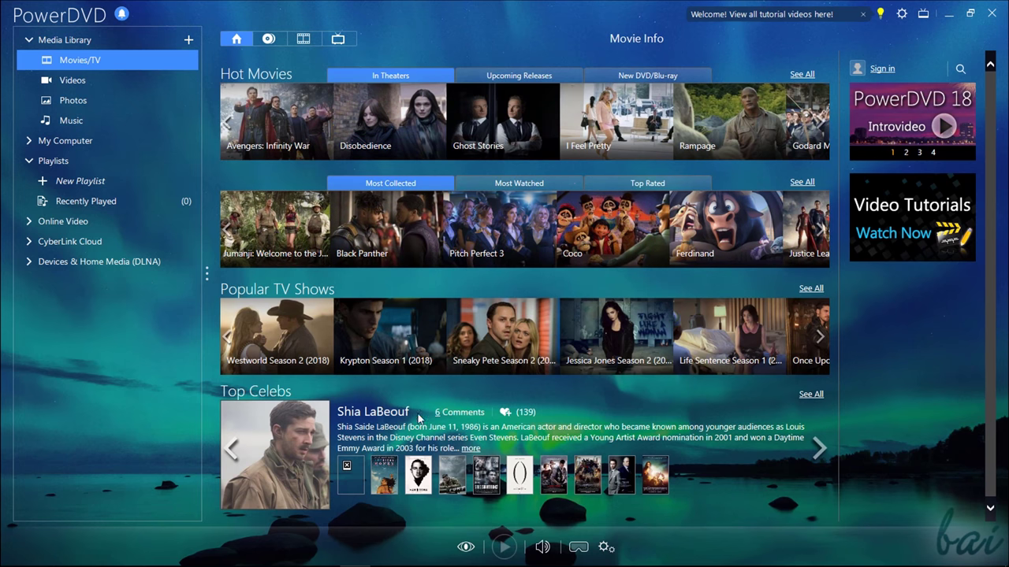
Step: View the featured top celebrity's page and browse the TV Mode categories from TV Shows past BD/DVD
left_click(375, 418)
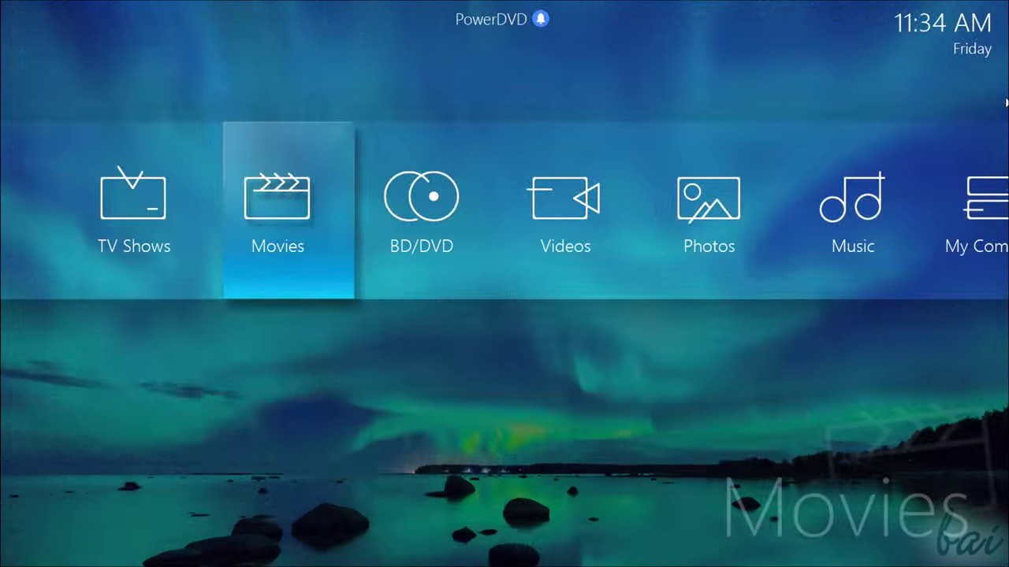
key("Left")
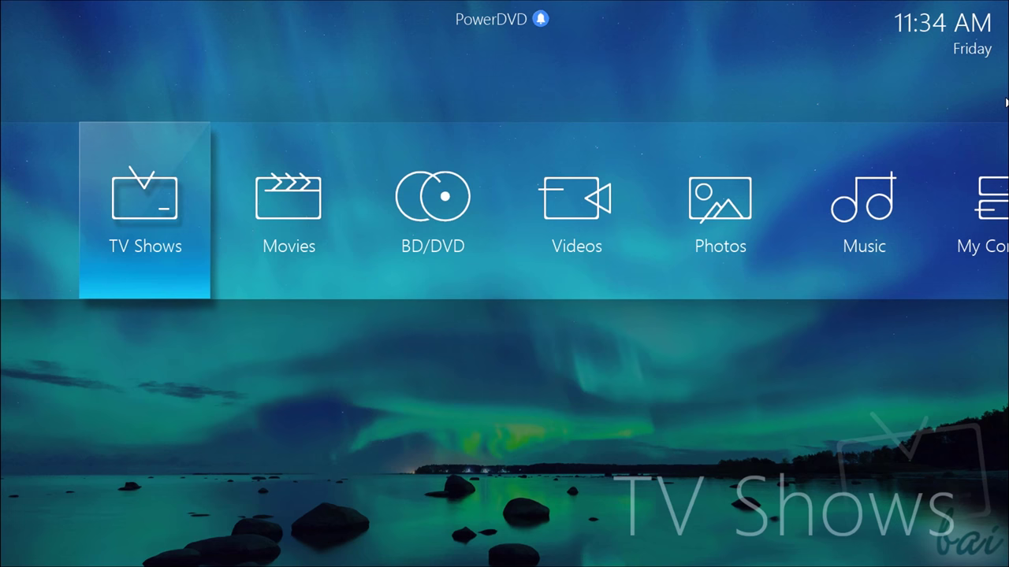
key("Right")
key("Right")
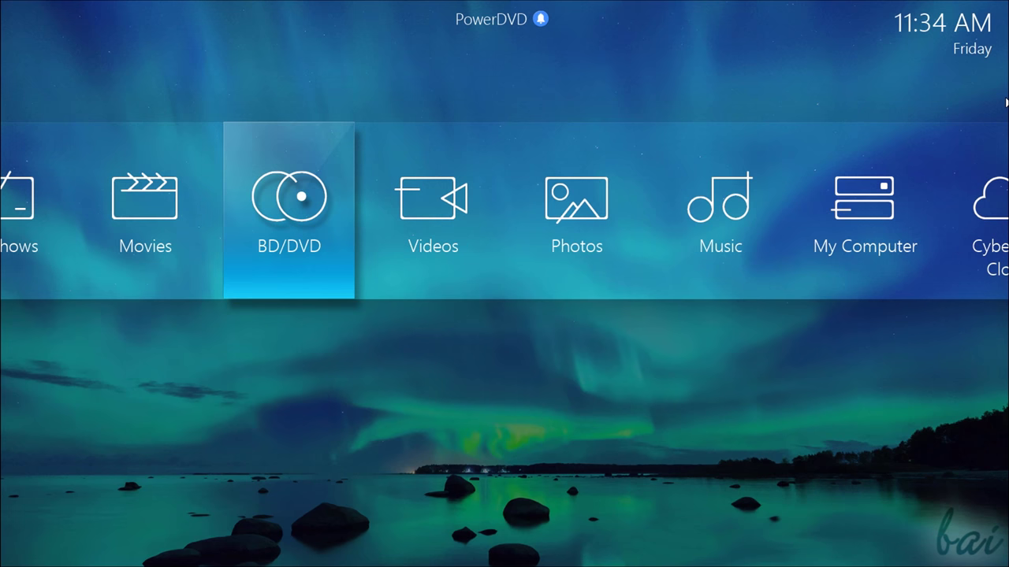
key("Right")
key("Right")
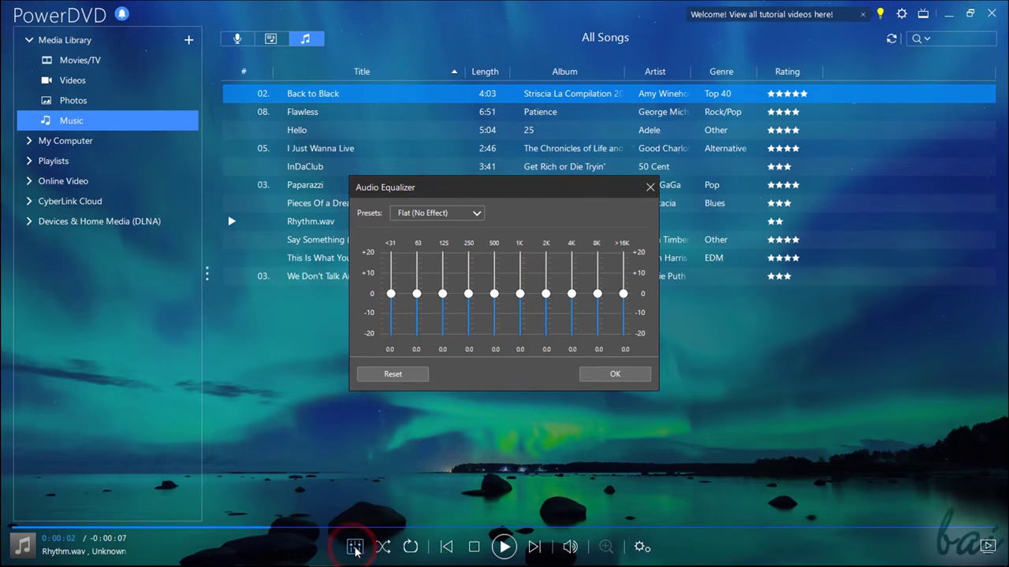
Step: Try the Bass Booster preset in the audio equalizer and switch to the Bass & Treble preset
left_click(425, 215)
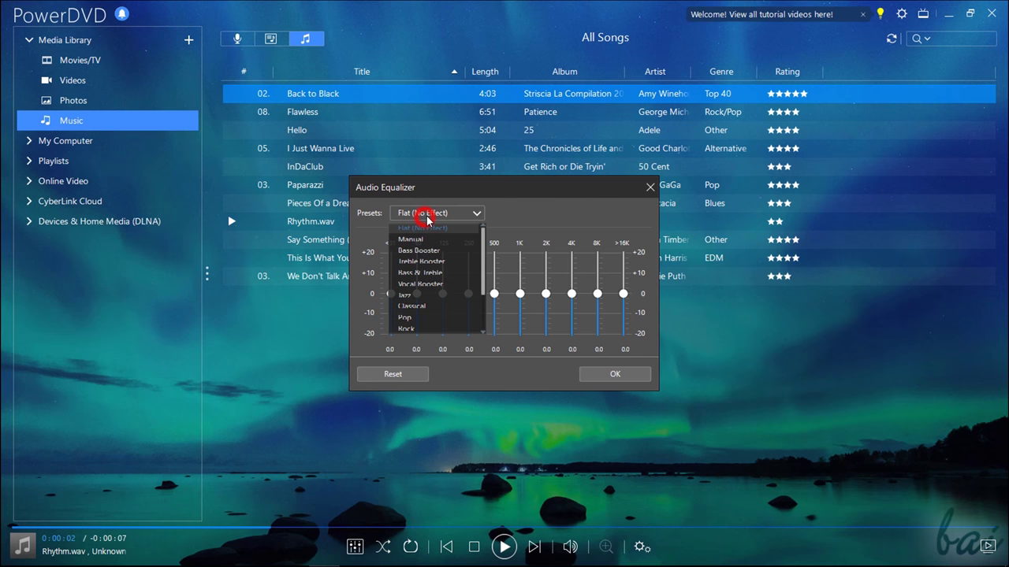
left_click(432, 255)
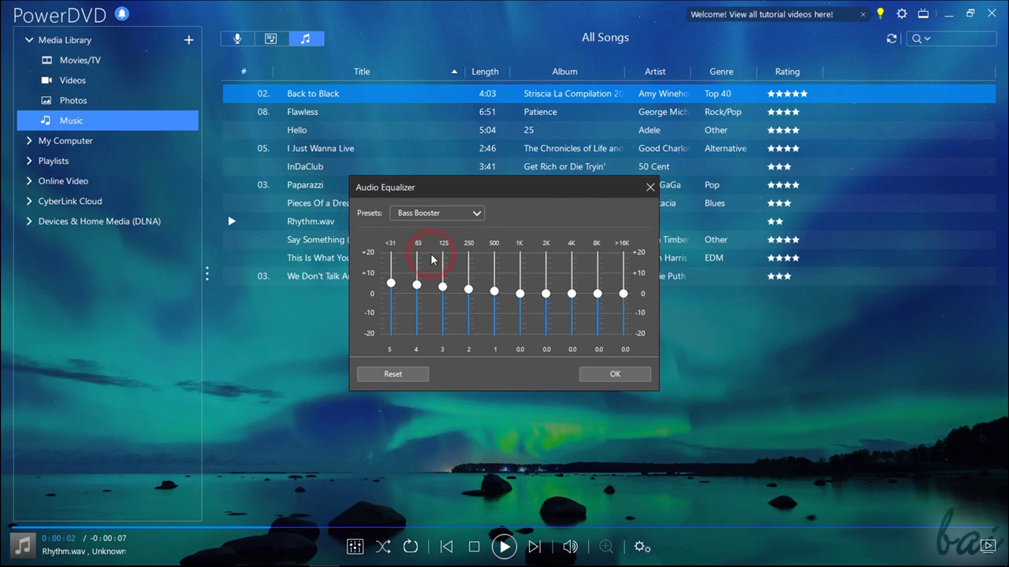
left_click(457, 214)
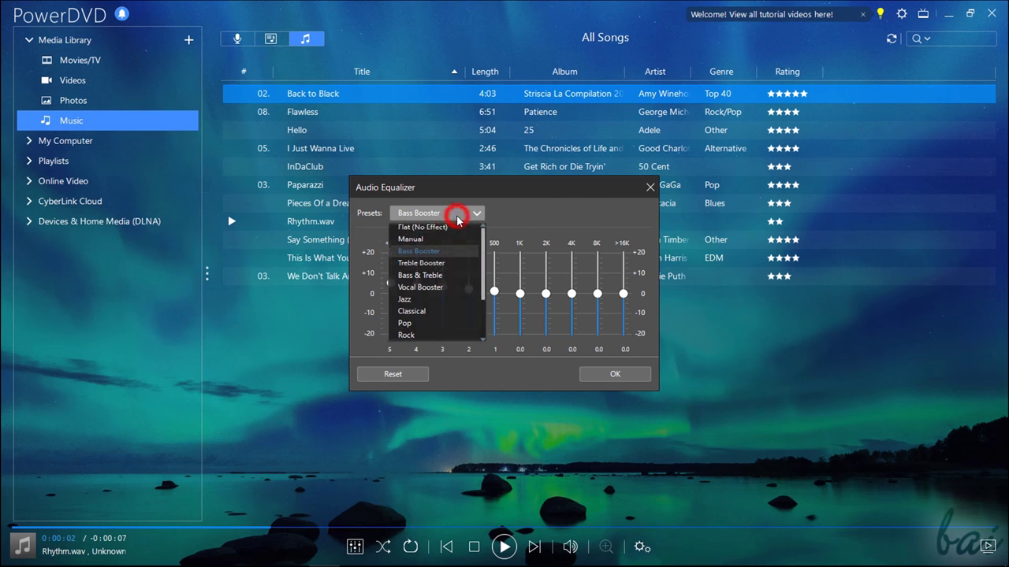
left_click(436, 276)
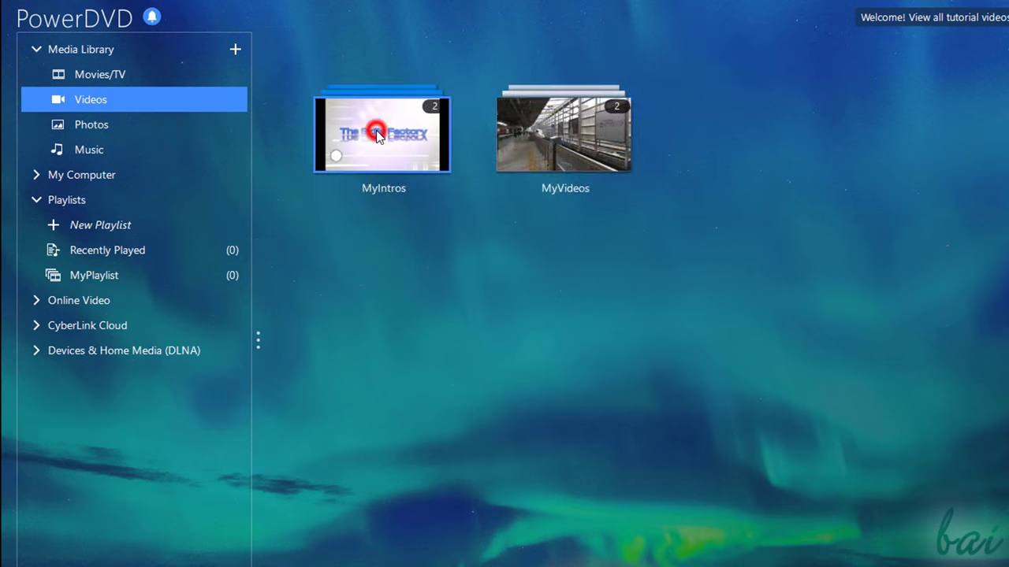
Step: Add Intro(16.9).mp4 from the MyIntros folder and the first title in the Movie Library to MyPlaylist
double_click(380, 127)
left_click_drag(584, 158, 103, 279)
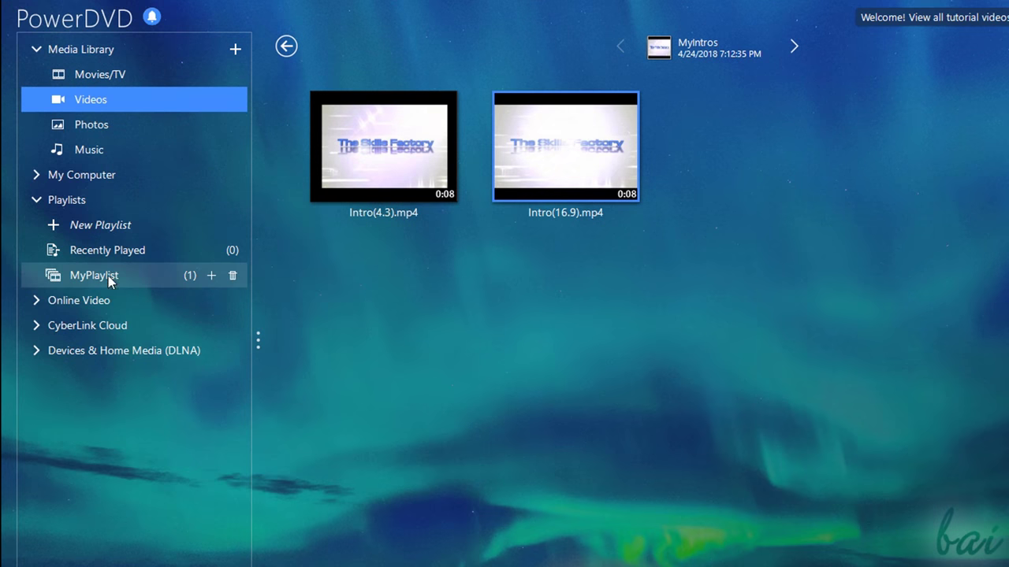
left_click(101, 76)
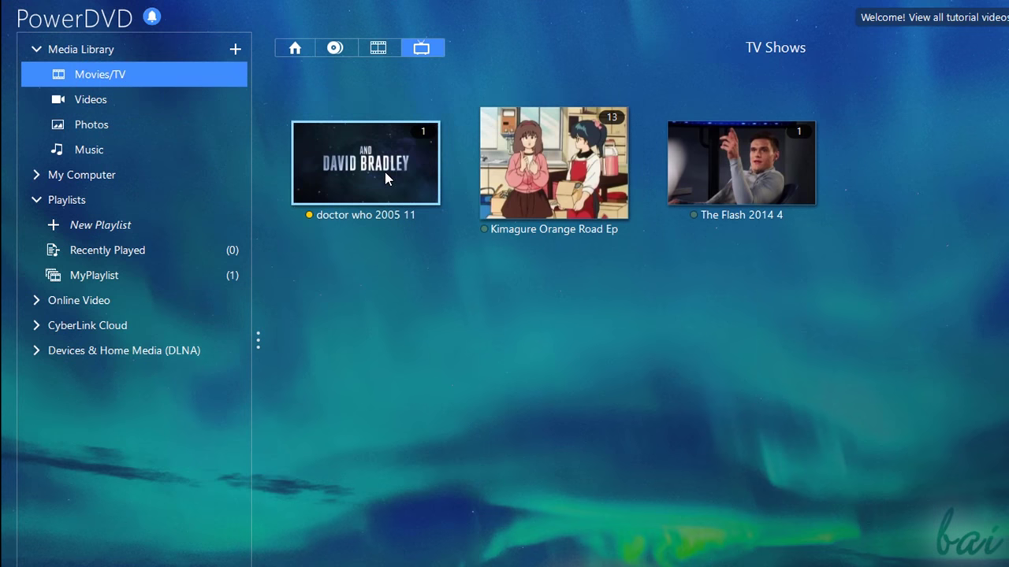
left_click(379, 47)
left_click_drag(379, 167, 87, 275)
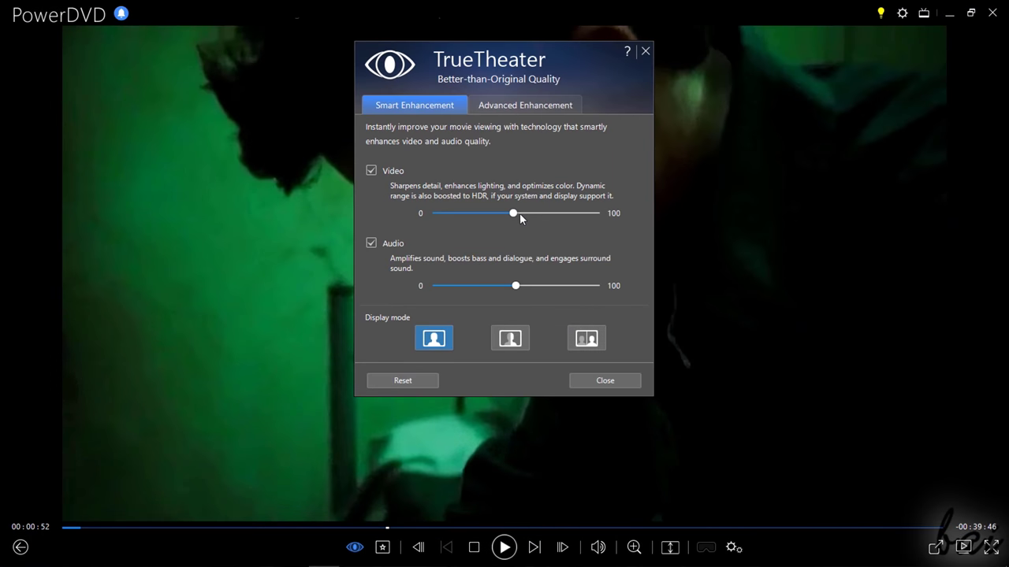
Step: Raise the TrueTheater Lighting level to its maximum in the advanced enhancement settings, with the dialog moved off the picture
left_click(532, 106)
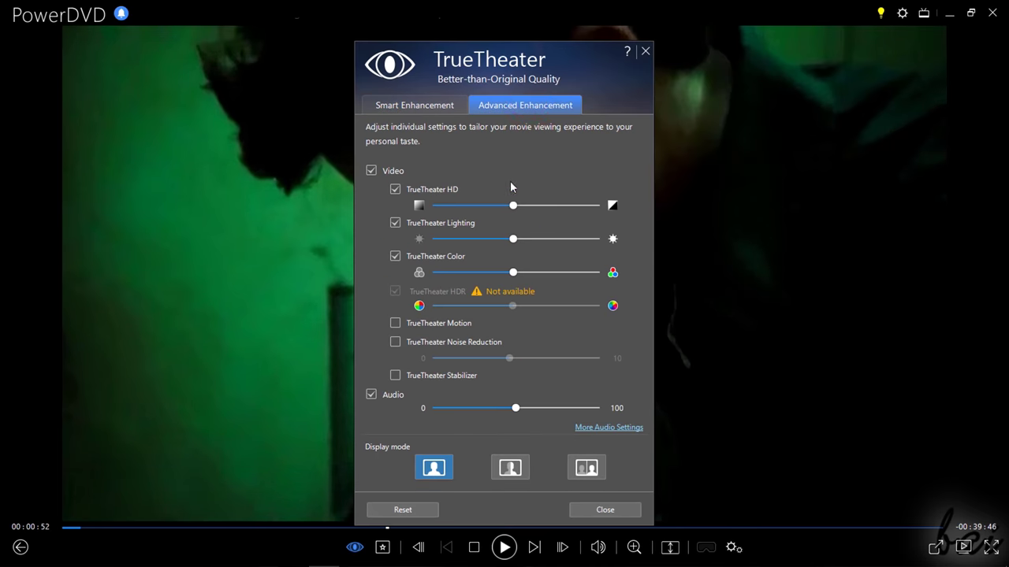
left_click_drag(508, 61, 760, 59)
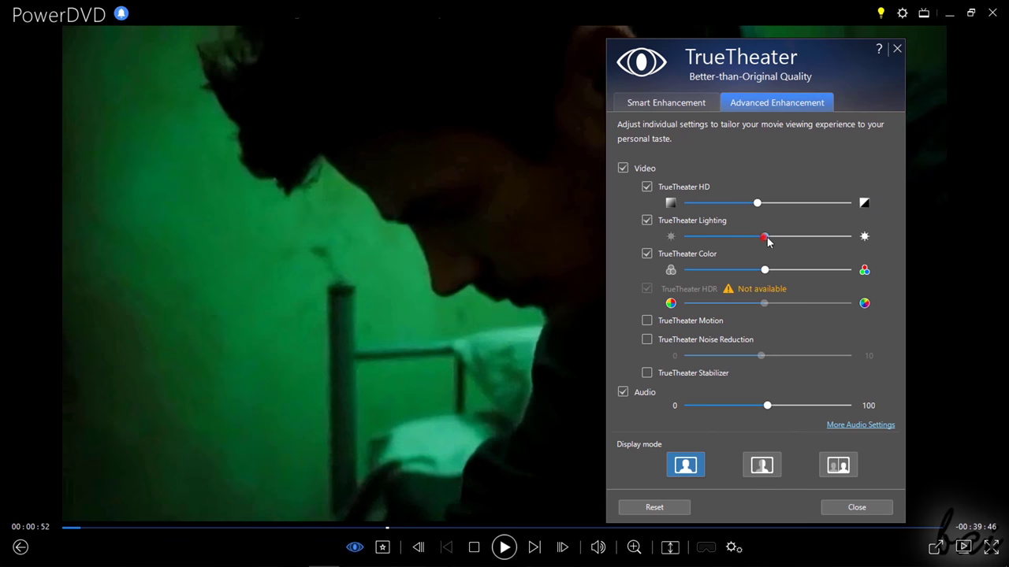
left_click_drag(763, 237, 888, 243)
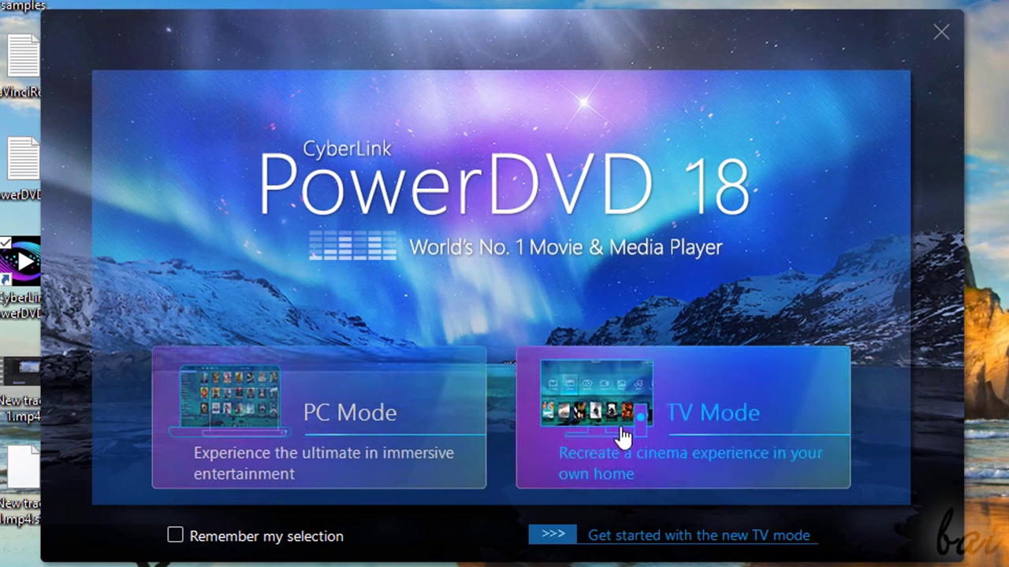
Step: Start PowerDVD 18 in PC Mode and show the Movie Info page
left_click(414, 433)
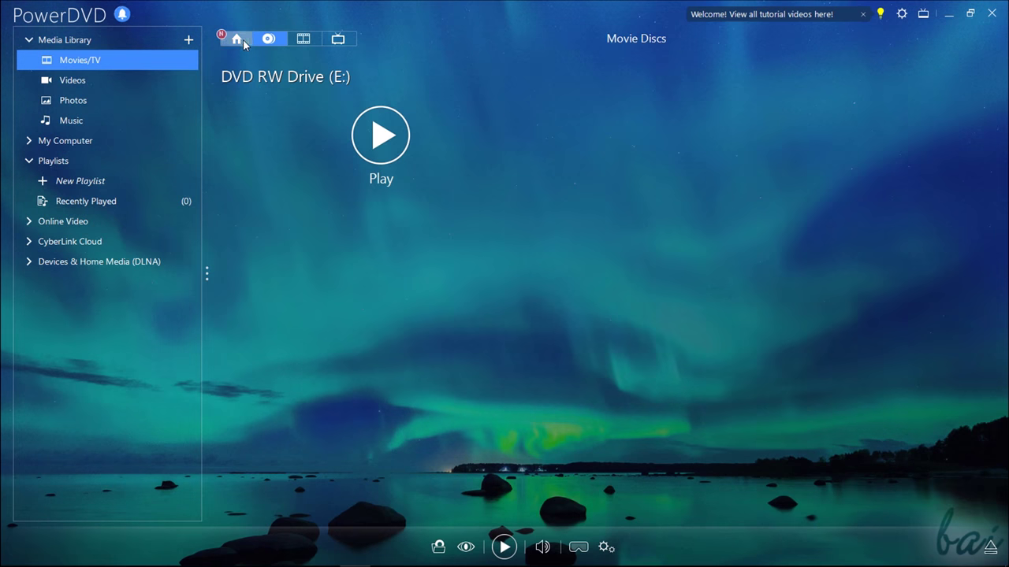
left_click(237, 40)
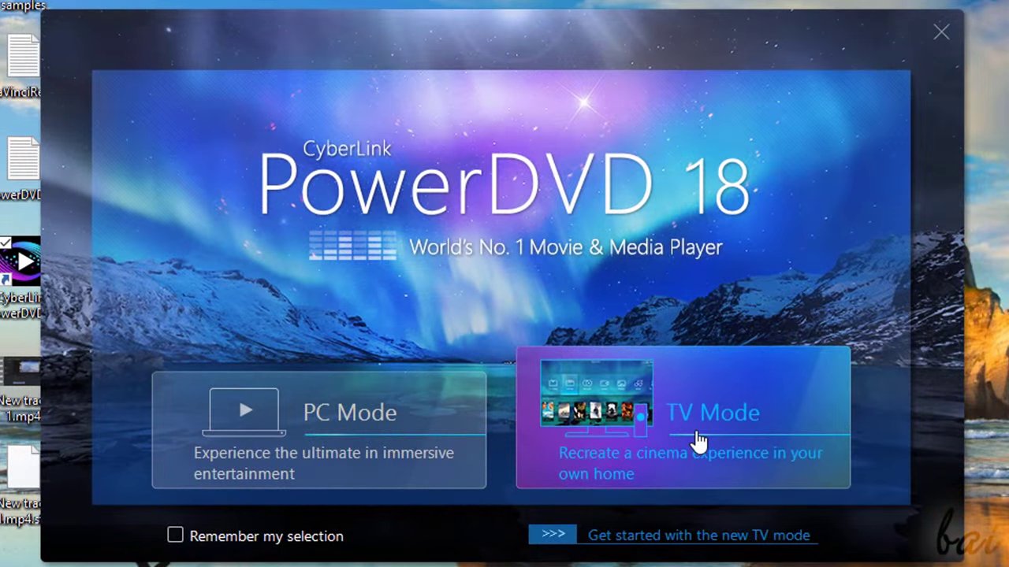
Step: Start TV Mode, return from the song list to the home screen, and browse the categories from TV Shows to YouTube
left_click(699, 439)
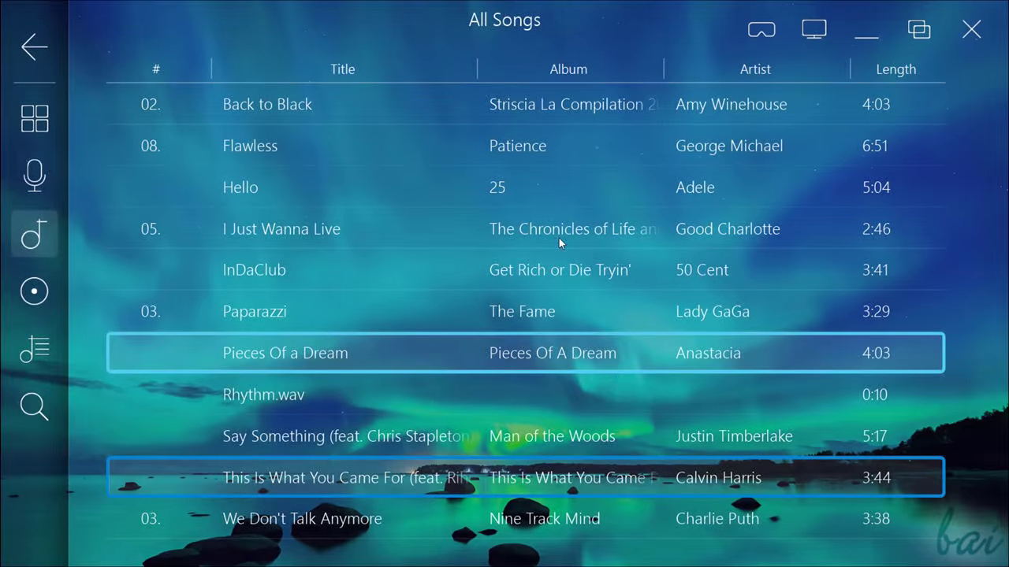
left_click(30, 43)
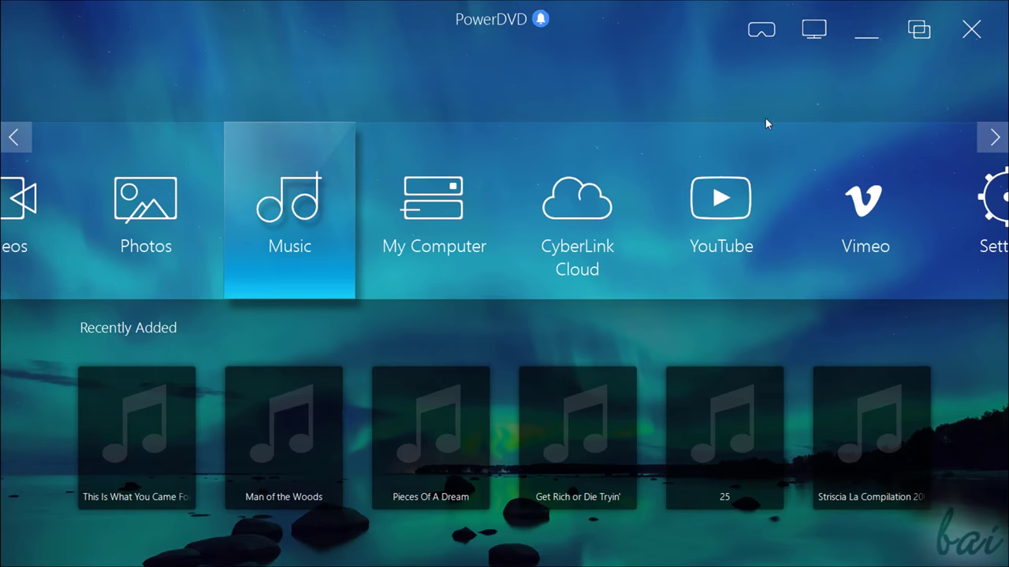
key("Left")
key("Left")
key("Left")
key("Left")
key("Left")
key("Right")
key("Right")
key("Right")
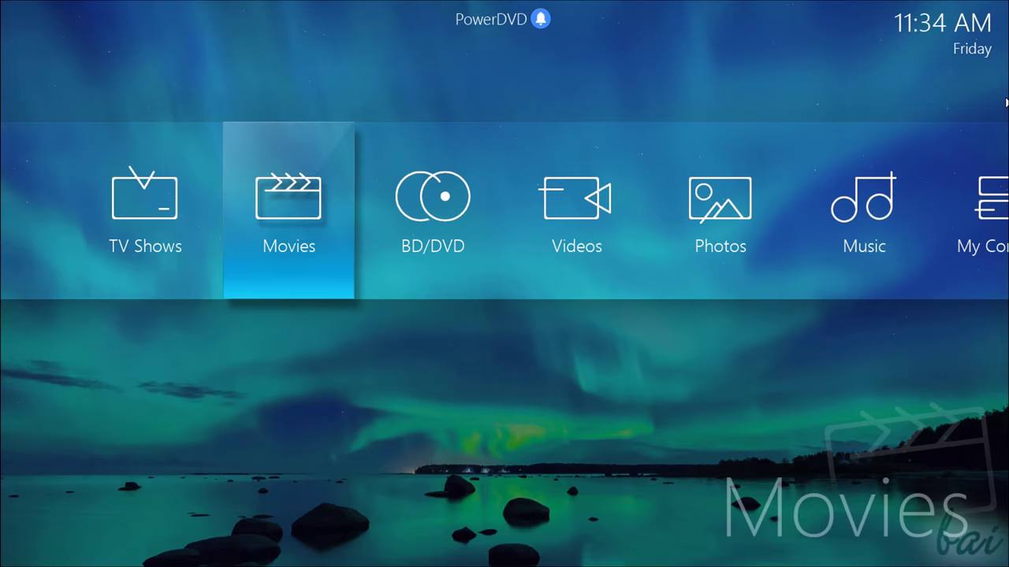
key("Right")
key("Right")
key("Right")
key("Right")
key("Right")
key("Right")
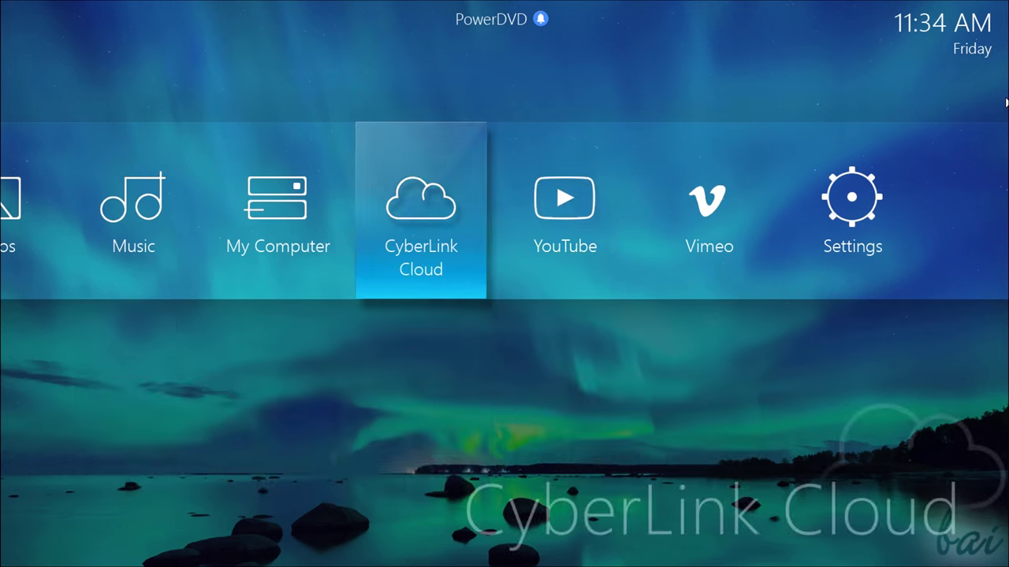
key("Right")
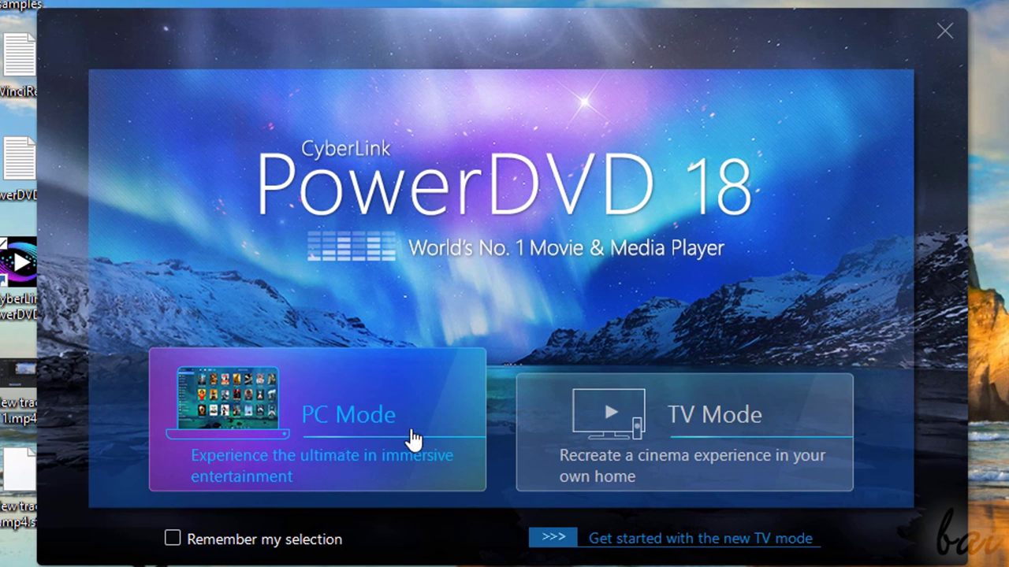
Step: Start PC Mode and view the Movie Info entries for Avengers: Infinity War and Rampage, returning to the overview
left_click(413, 438)
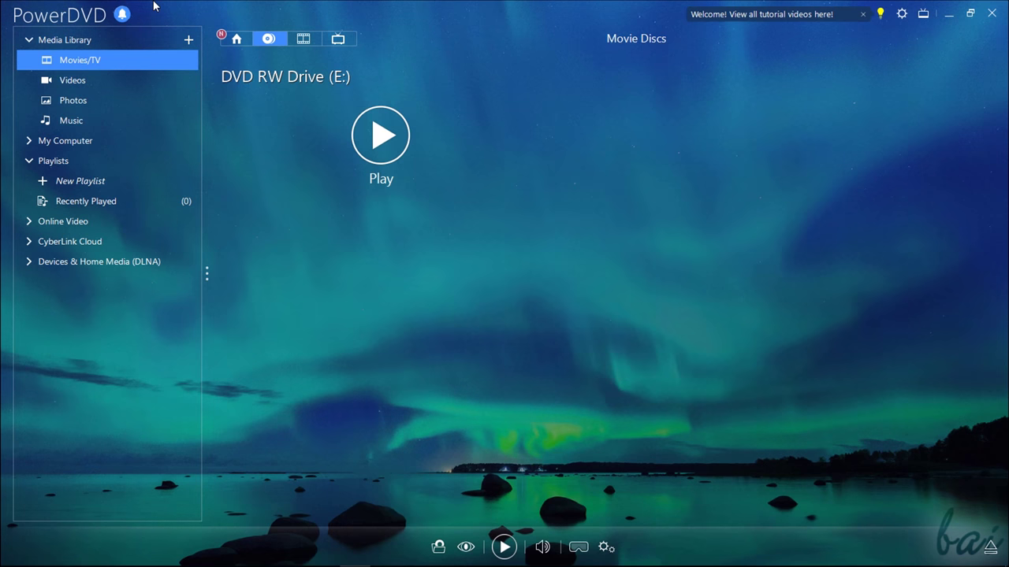
left_click(236, 39)
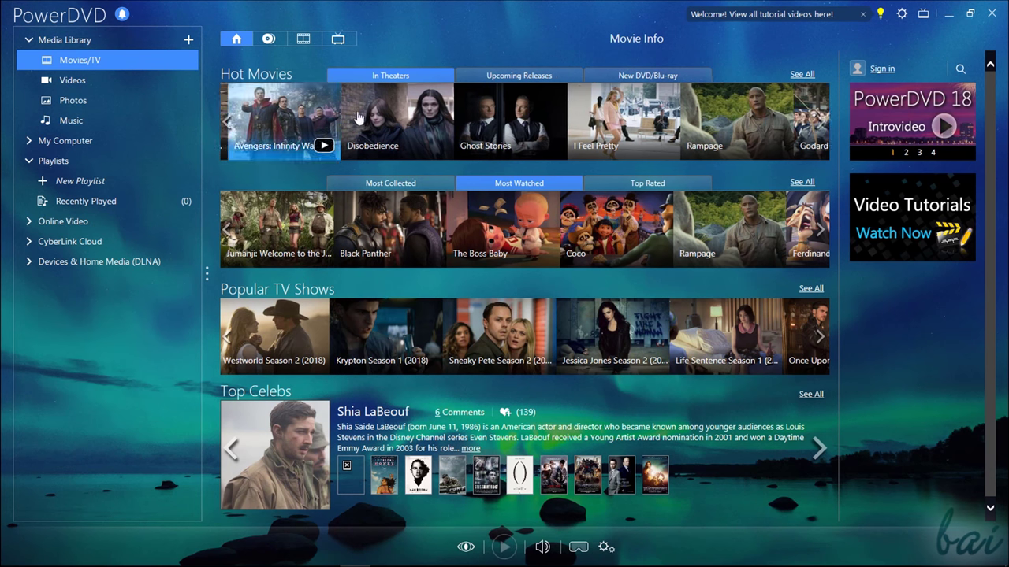
left_click(284, 106)
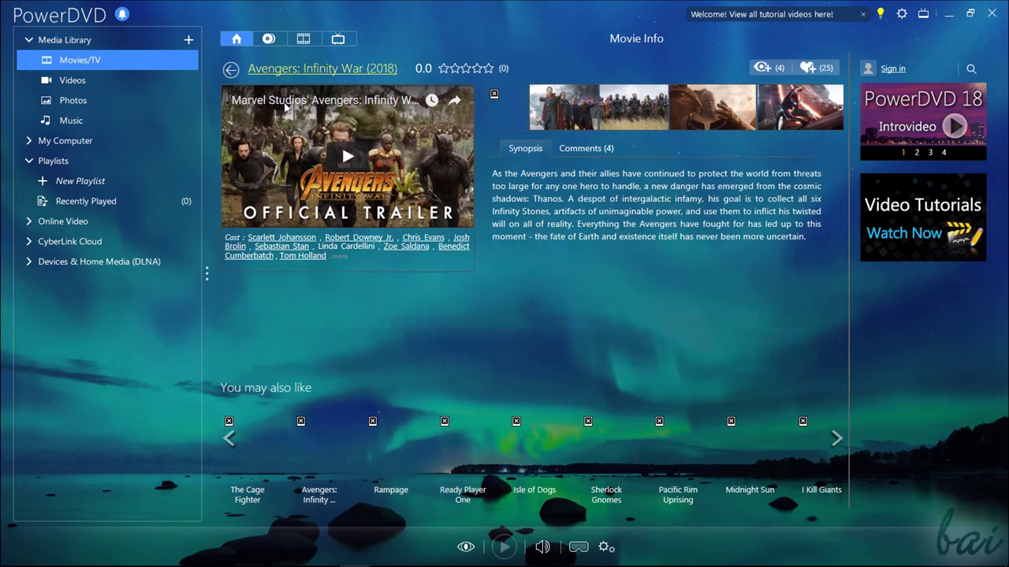
left_click(231, 69)
left_click(549, 102)
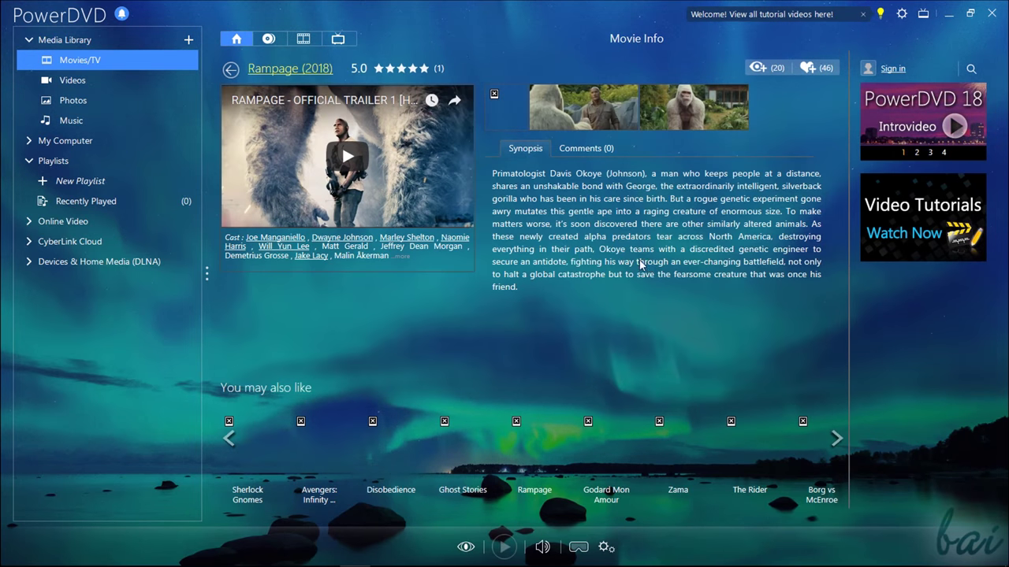
key("BackSpace")
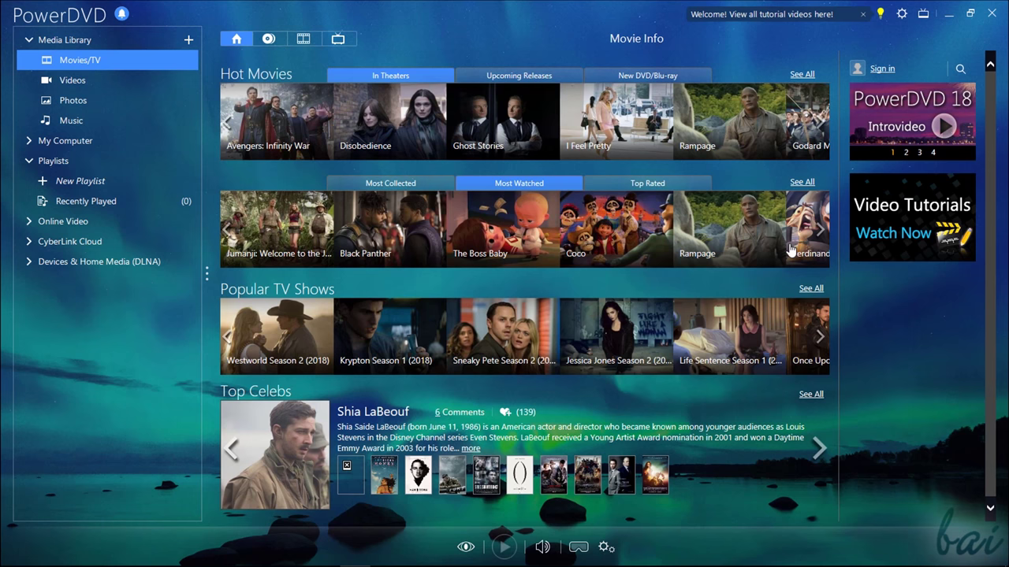
Step: Compare the Most Collected, Most Watched and Top Rated movie lists on the Movie Info page
left_click(412, 183)
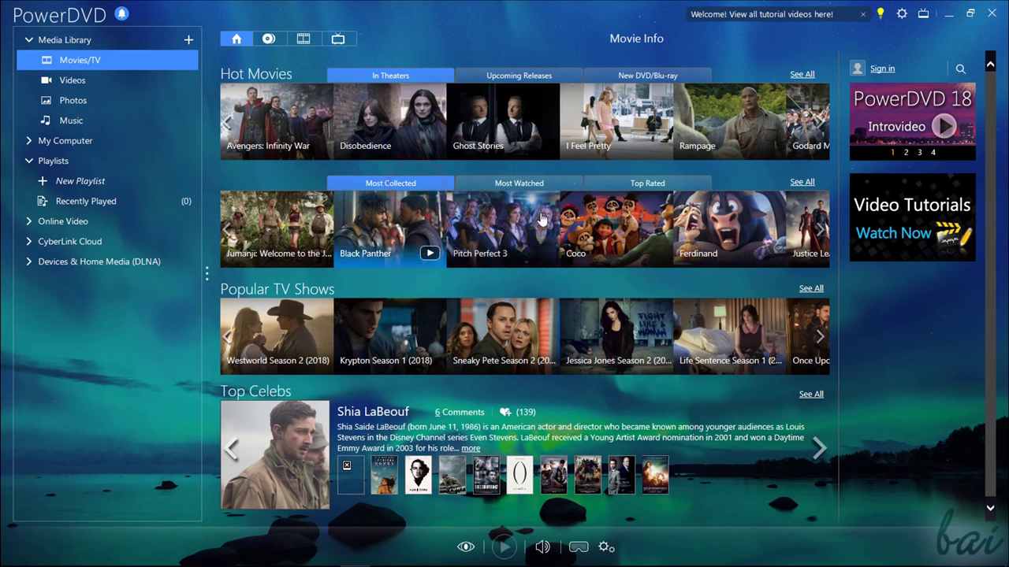
left_click(539, 183)
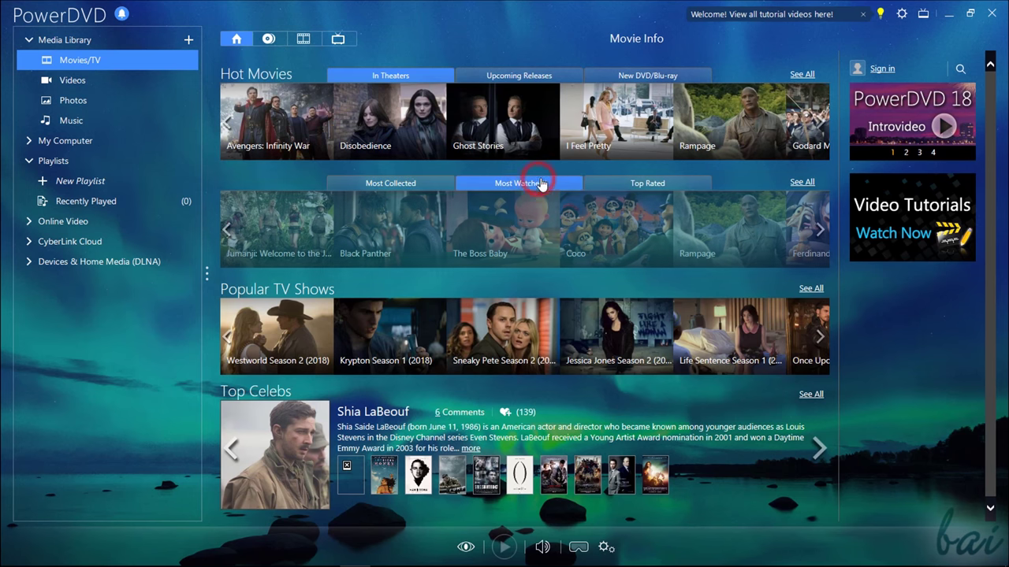
left_click(639, 186)
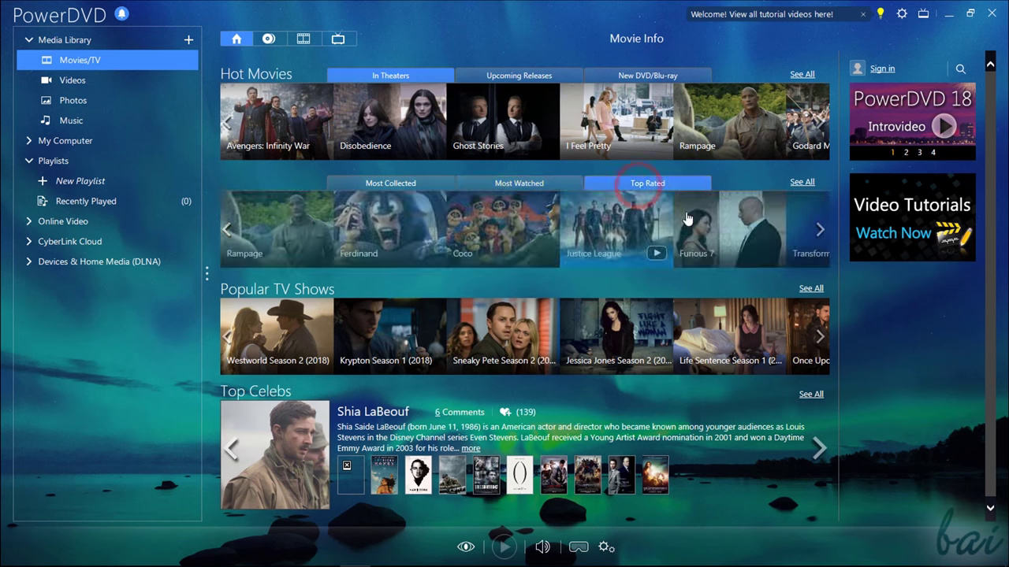
Step: View the synopsis and comments of Black Panther from the Most Collected movies, and return to the Movie Info overview
left_click(392, 185)
left_click(398, 228)
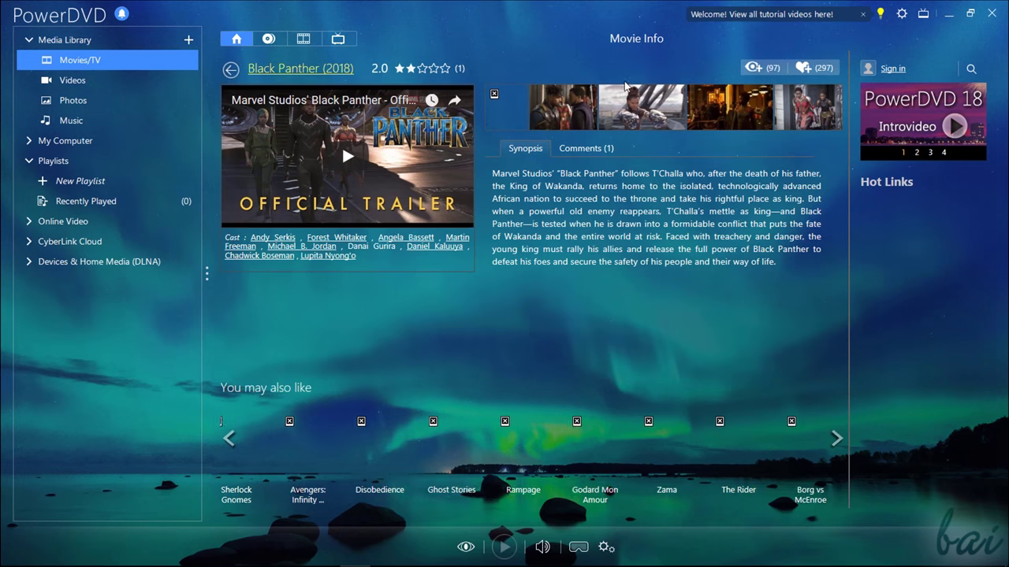
left_click(590, 150)
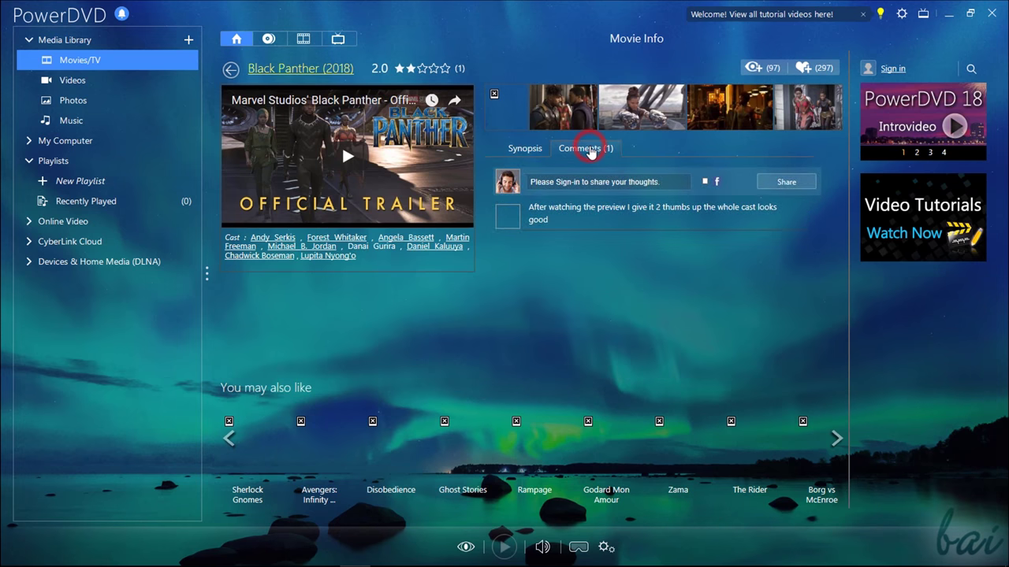
left_click(230, 69)
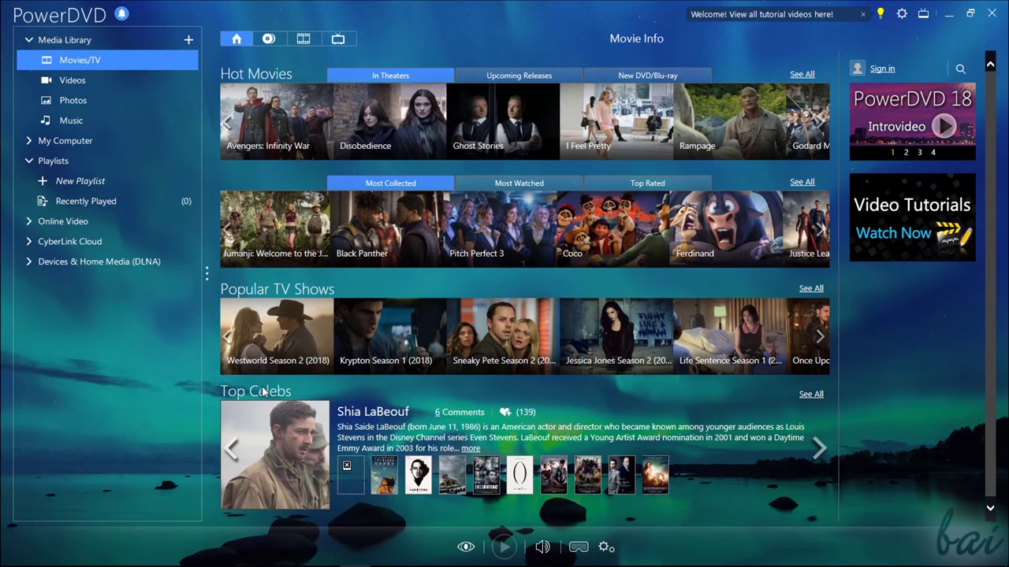
Step: View the featured top celebrity's profile, and browse the Movie Discs and Movie Library sections of Movies/TV
left_click(375, 413)
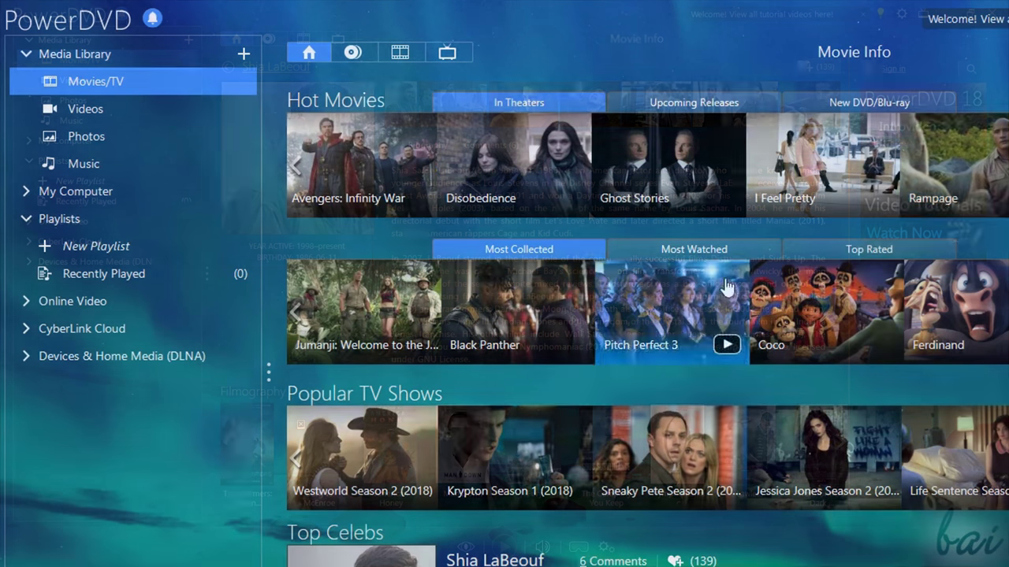
left_click(354, 52)
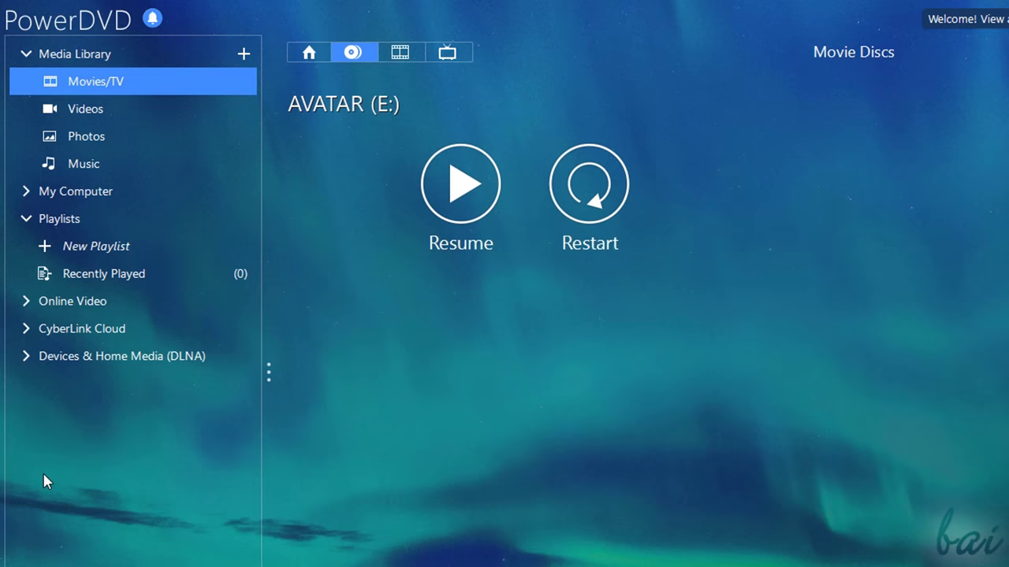
left_click(398, 54)
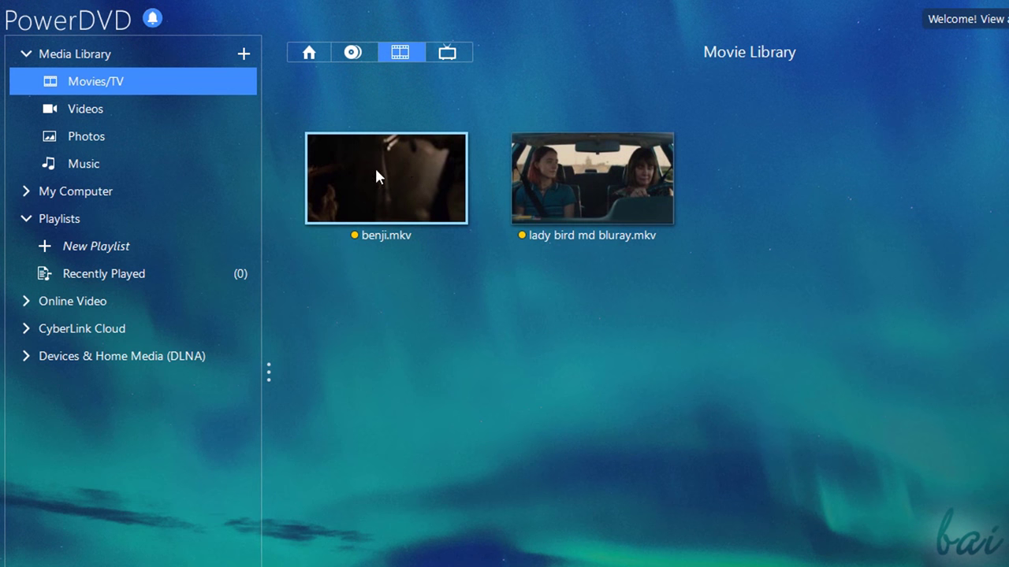
Step: View the movies in the Movie Library and the episodes of Kimagure Orange Road Ep in the TV Shows section
mouse_move(421, 165)
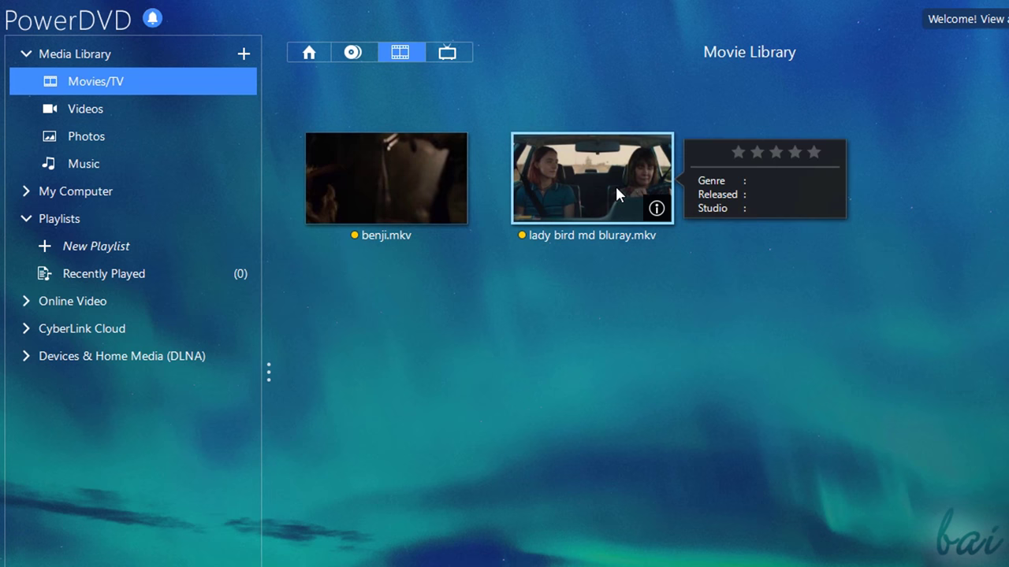
left_click(456, 54)
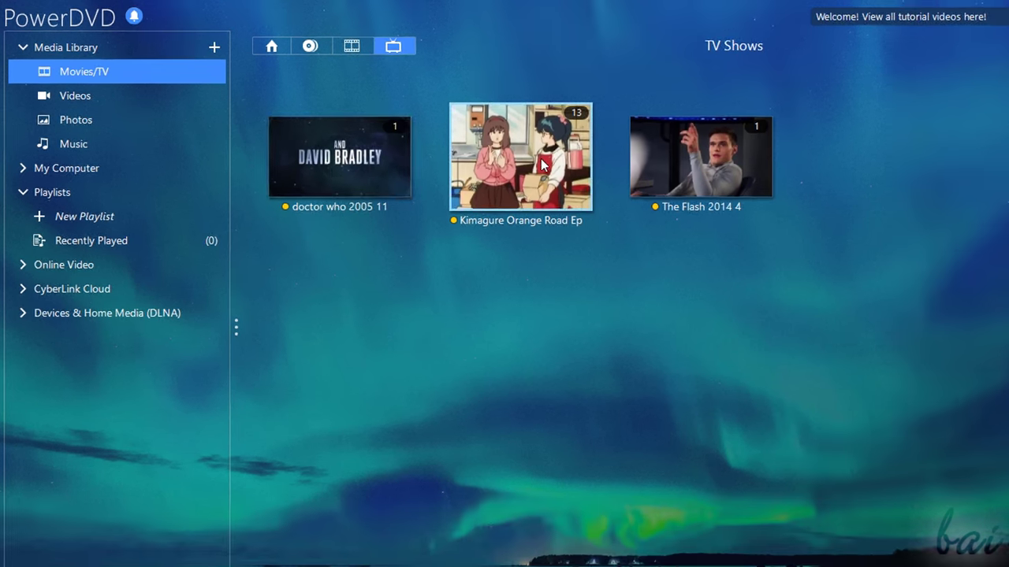
left_click(593, 191)
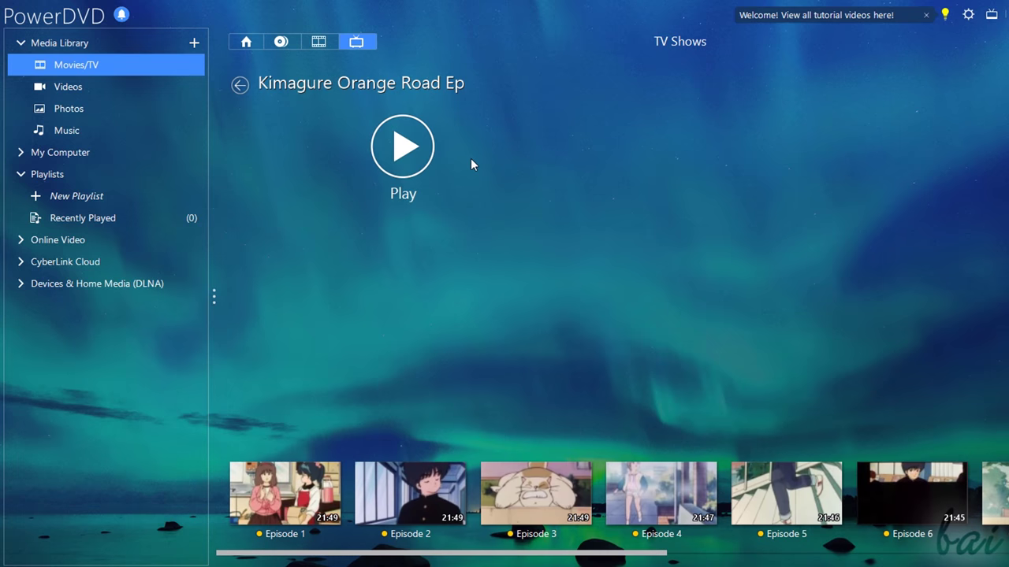
scroll(867, 556, "down", 5)
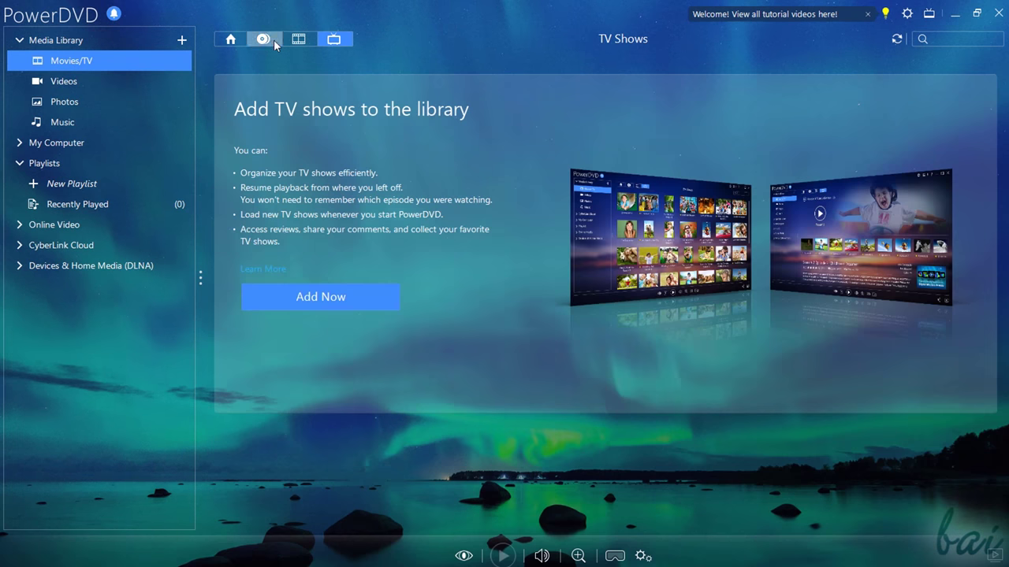
Step: Compare the Movie Library and TV Shows sections of Movies/TV, returning to the Movie Library
left_click(293, 39)
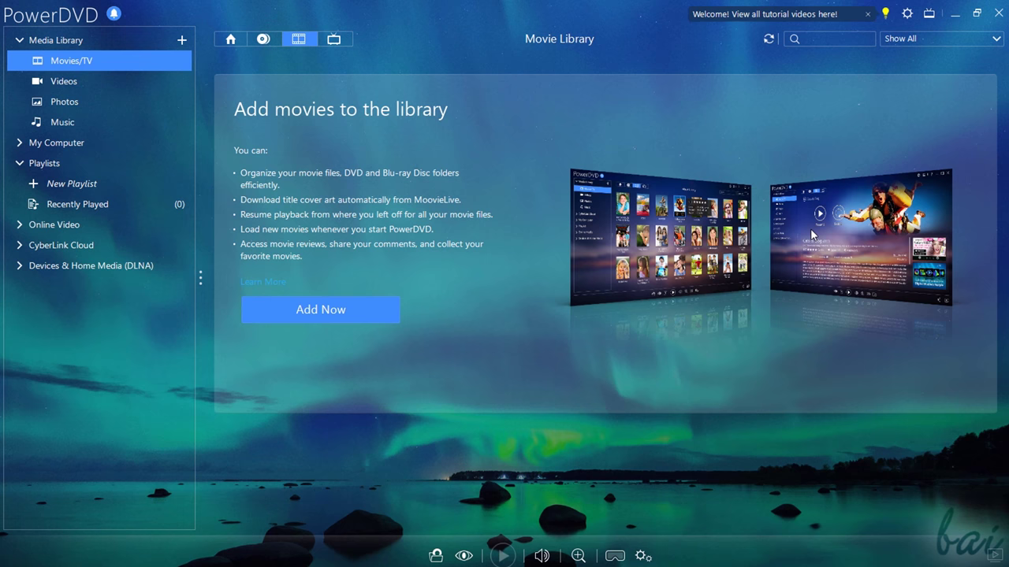
left_click(336, 40)
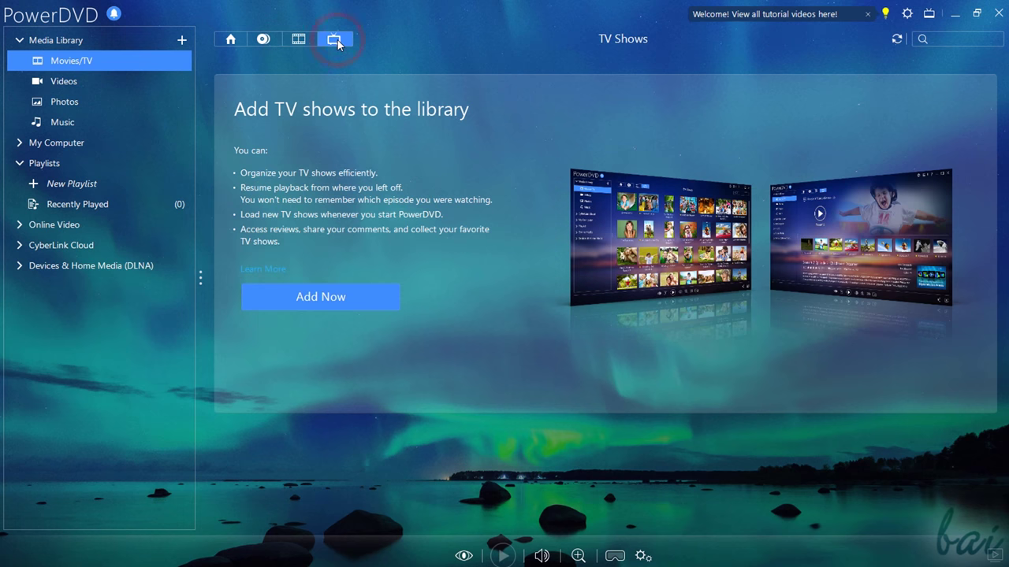
left_click(142, 85)
left_click(137, 61)
left_click(306, 39)
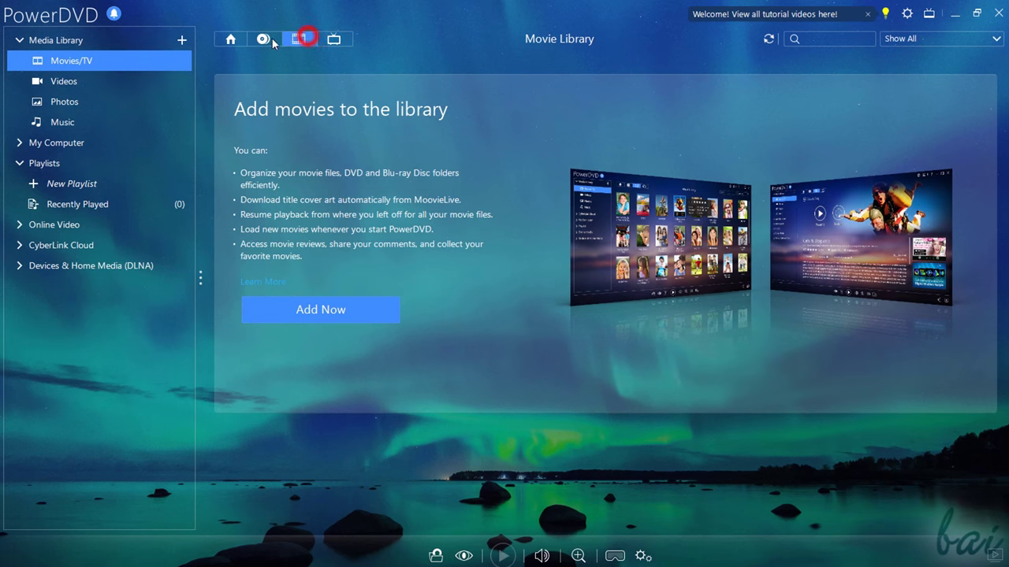
Step: Add the MyMovies folder from Desktop\PowerDVD18 to the movie library
left_click(183, 40)
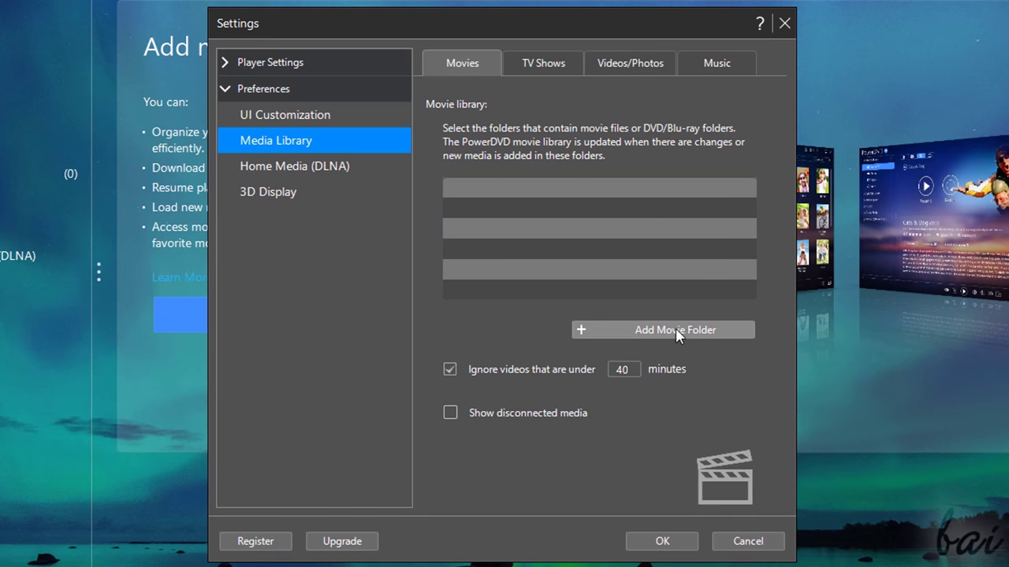
left_click(679, 334)
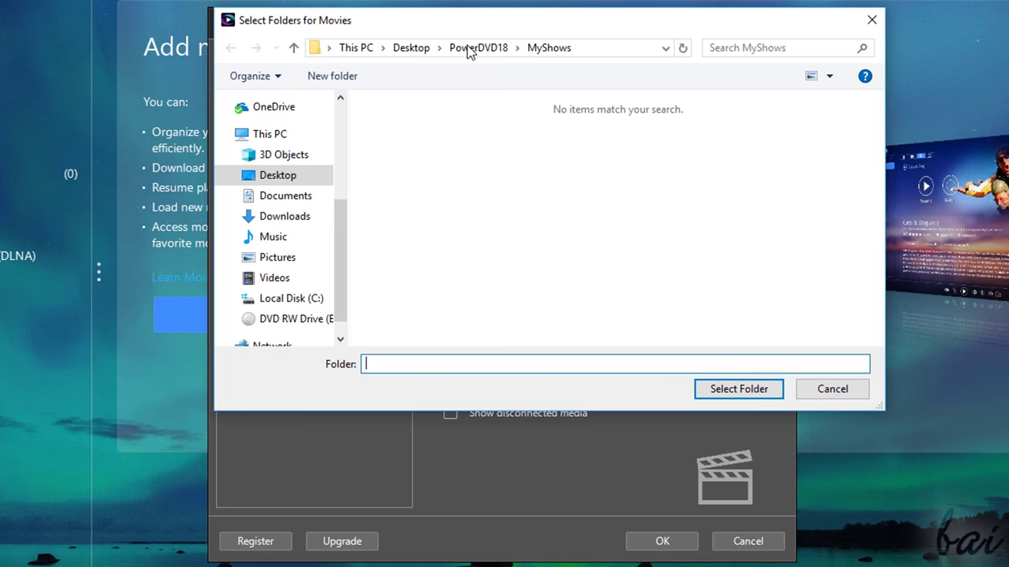
left_click(465, 49)
left_click(414, 127)
left_click(737, 389)
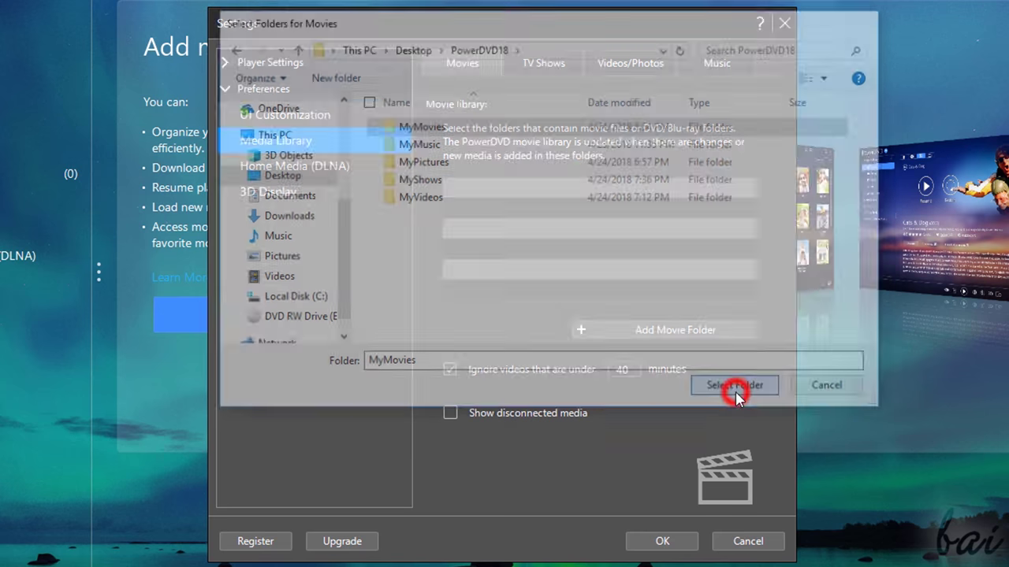
Step: Add the MyShows folder from Desktop\PowerDVD18 to the TV shows library
left_click(549, 63)
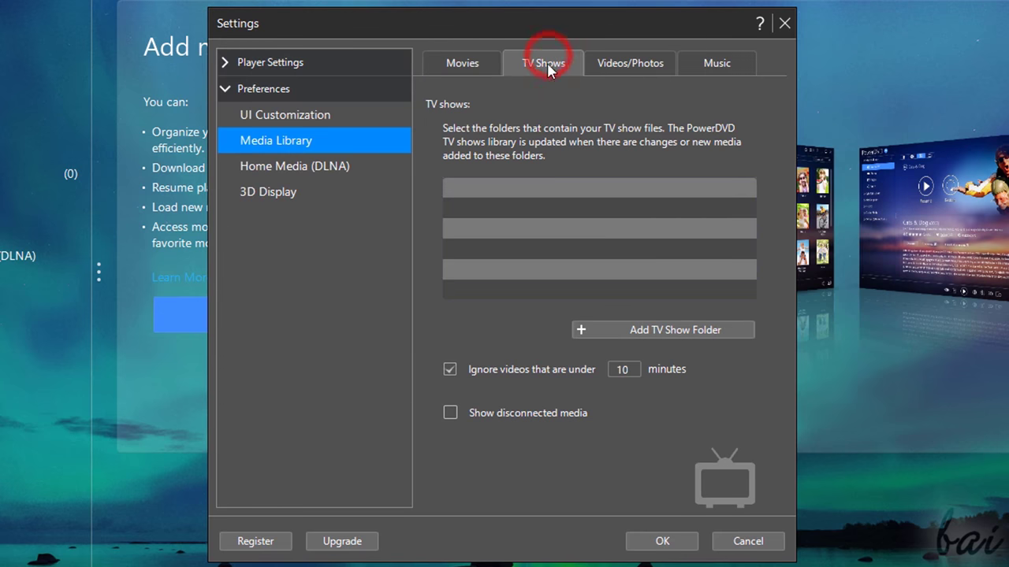
left_click(672, 328)
left_click(478, 48)
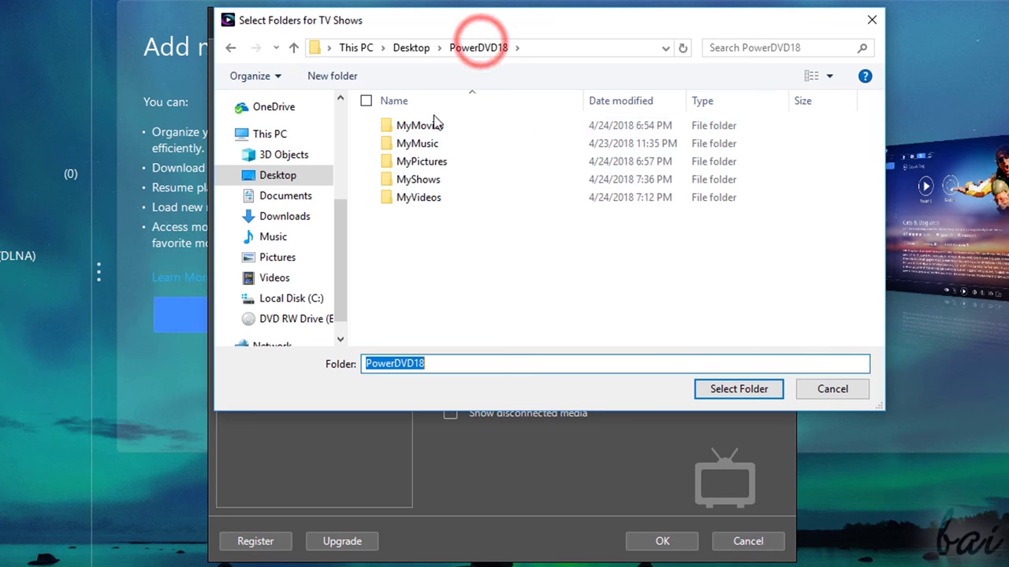
left_click(427, 182)
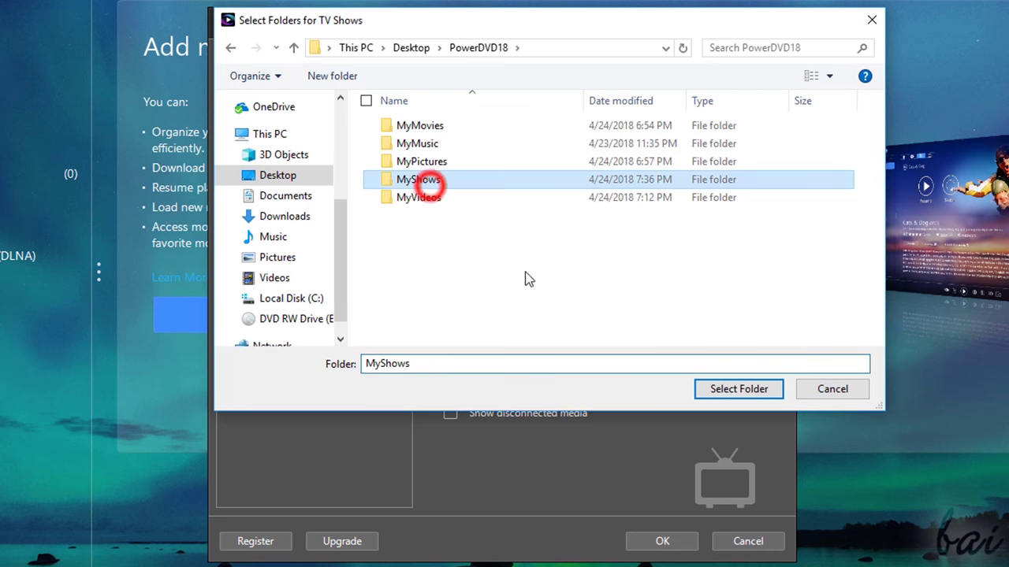
left_click(719, 394)
Step: Add the MyPictures and MyVideos folders from Desktop\PowerDVD18 to the video and photo libraries
left_click(638, 63)
left_click(666, 335)
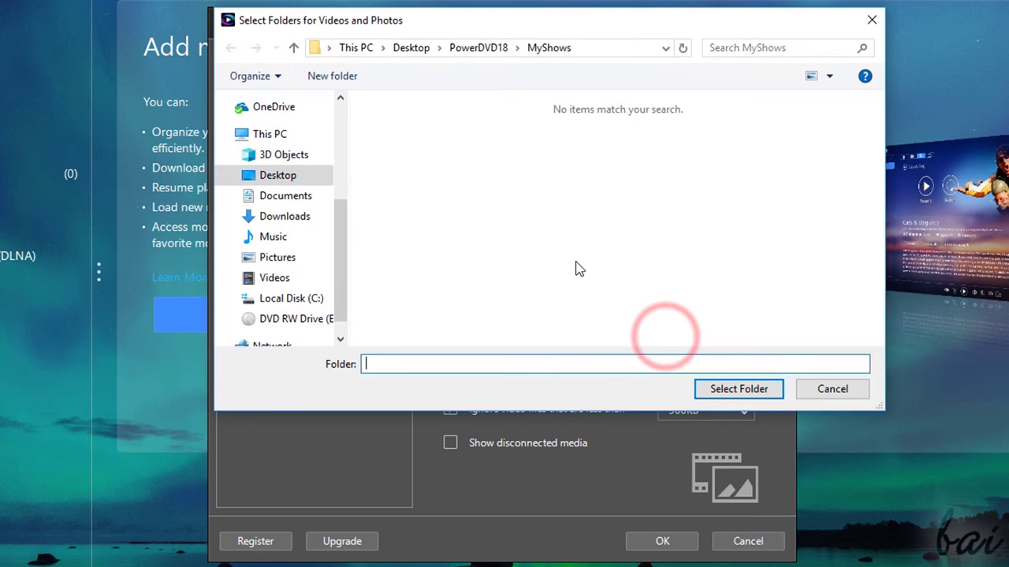
left_click(479, 47)
left_click(443, 202)
left_click(738, 389)
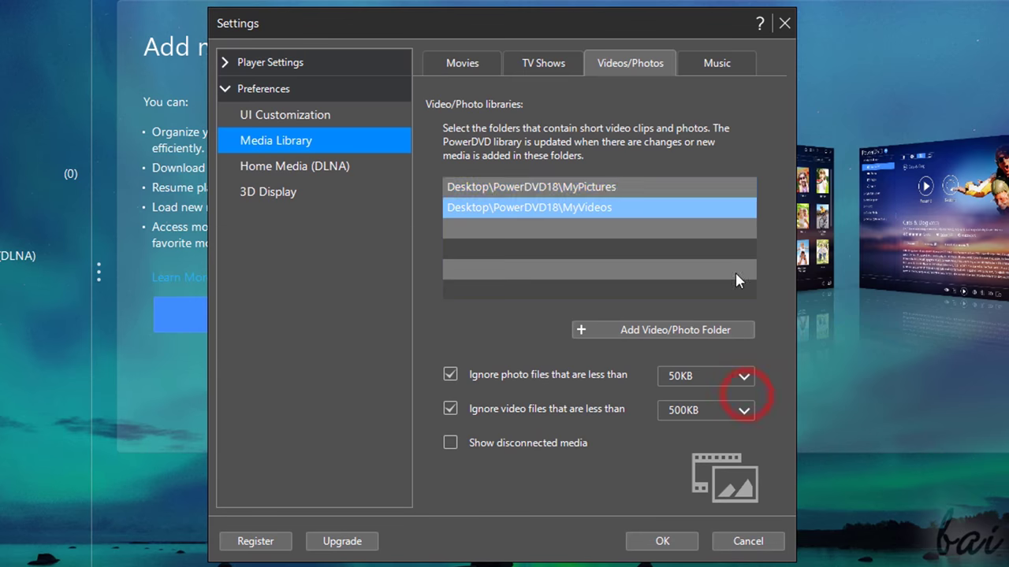
Step: Review the folders set for TV shows and movies, and apply the media library settings
left_click(543, 65)
left_click(472, 68)
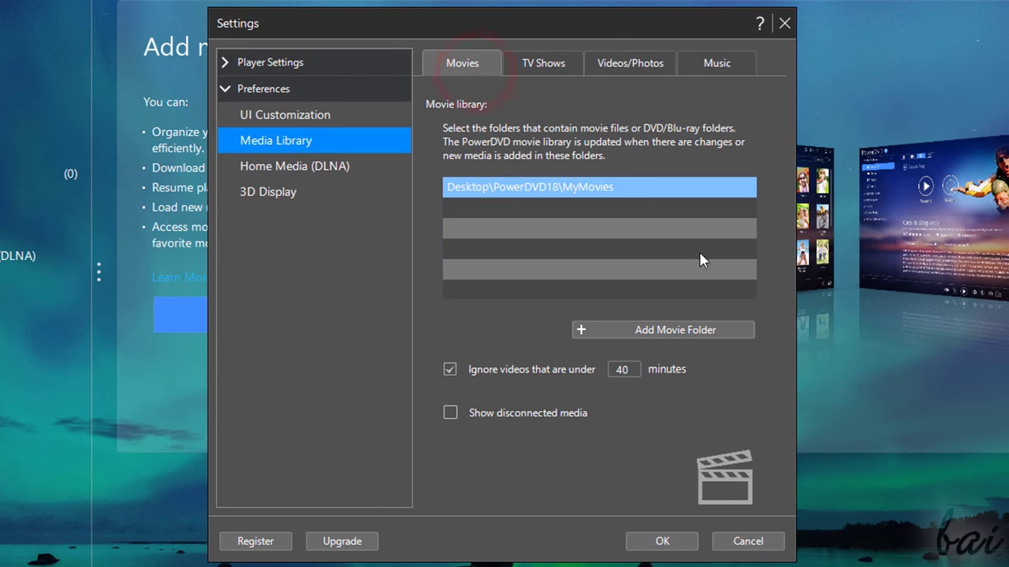
left_click(652, 543)
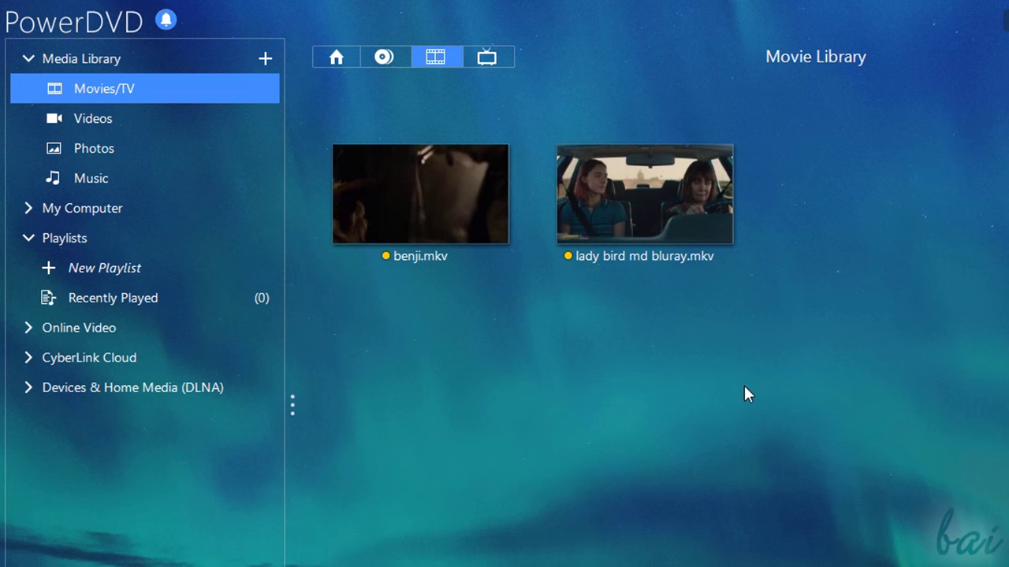
Step: View the TV Shows library, and examine the MyMovies folder entry in the Media Library settings
left_click(486, 59)
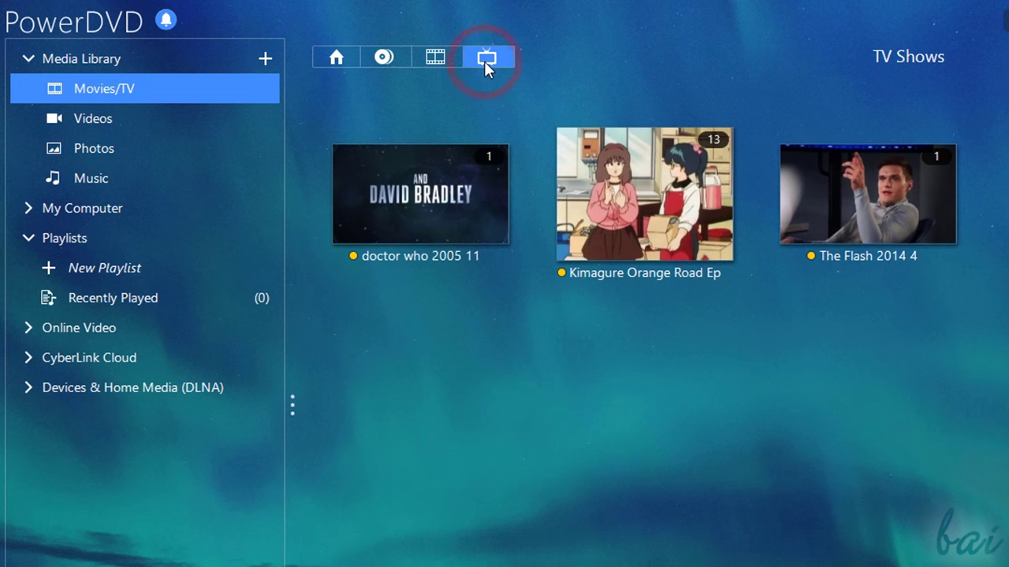
left_click(205, 122)
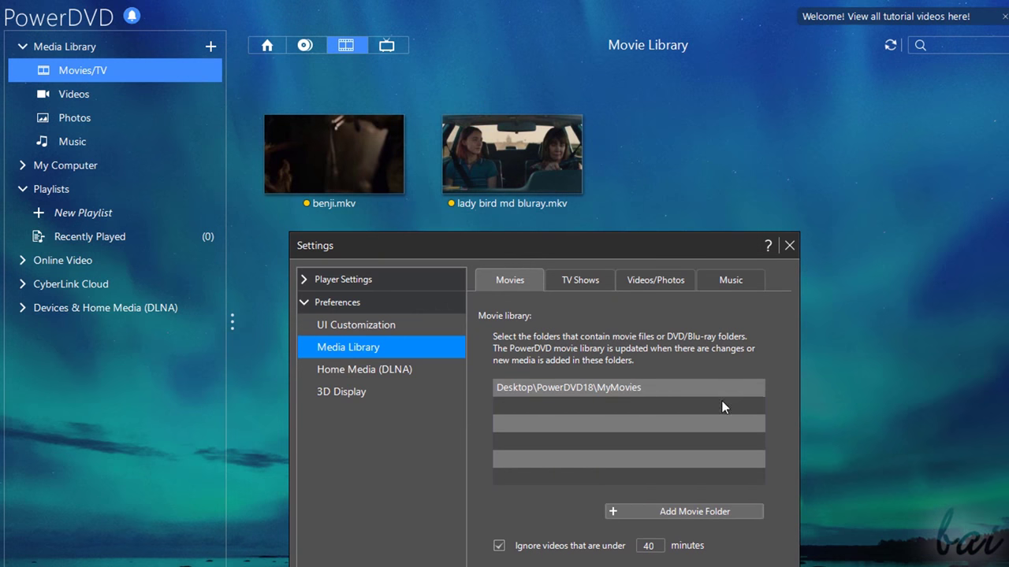
left_click(757, 388)
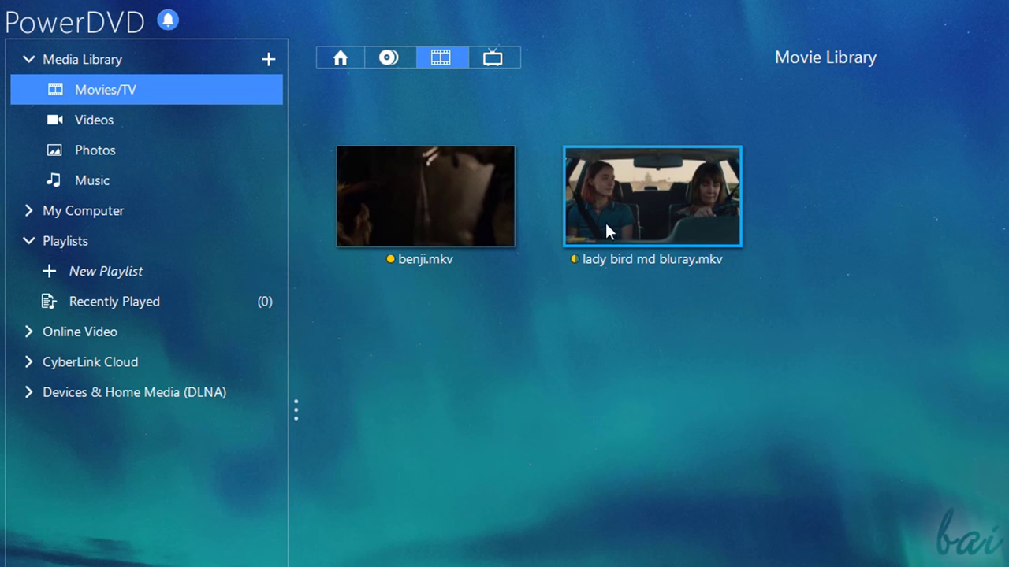
Step: Compare the coloured playback status markers on the titles in the TV Shows and Movie Library sections
left_click(488, 61)
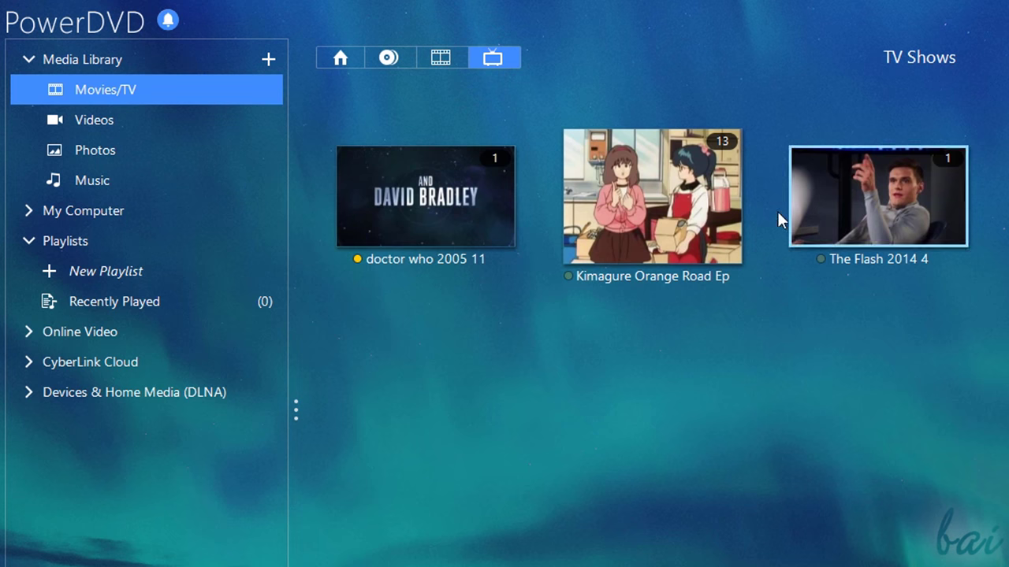
left_click(439, 63)
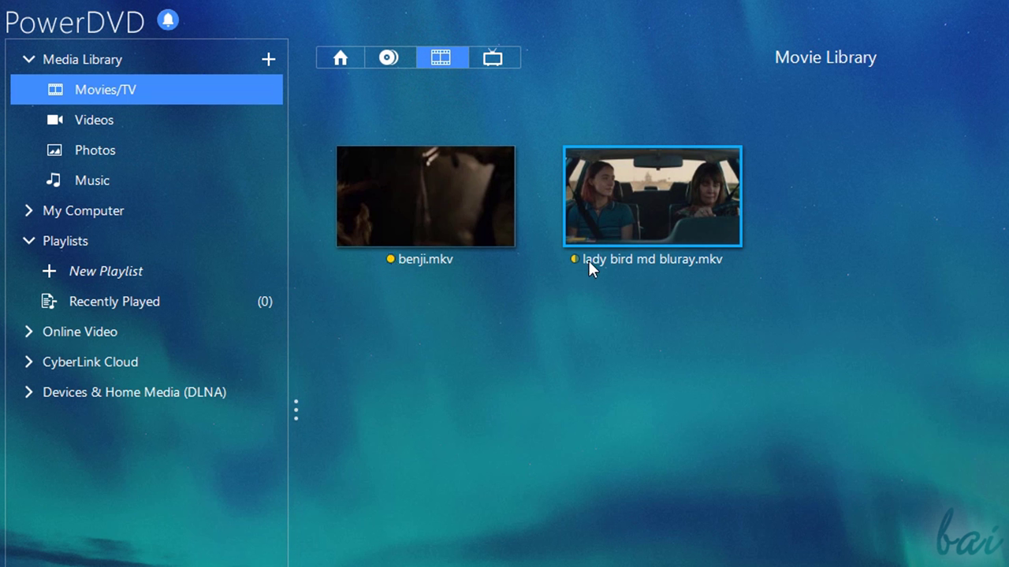
left_click(494, 60)
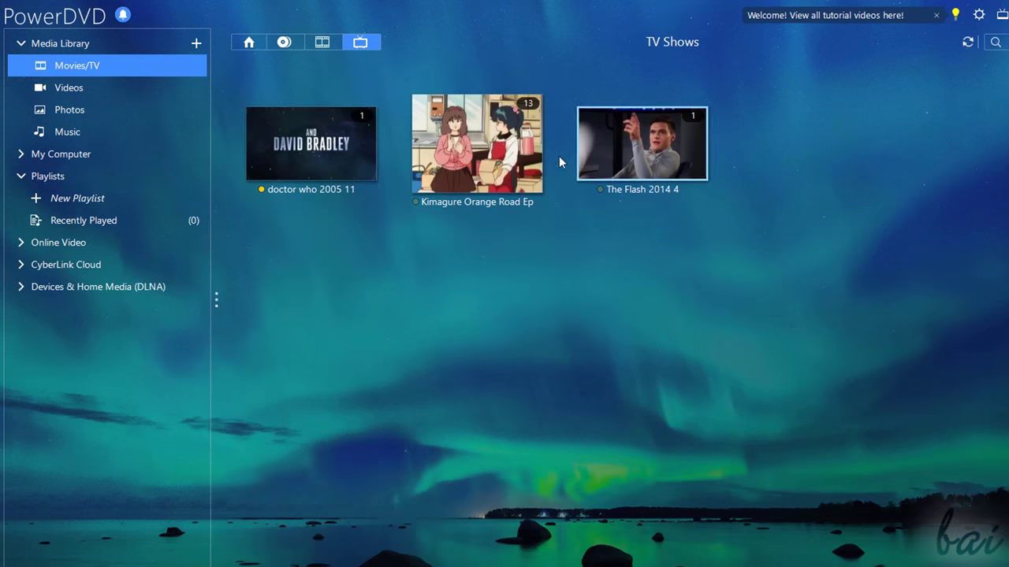
Step: View the episodes of Kimagure Orange Road Ep, return to the TV shows, and open The Flash 2014 4
left_click(648, 203)
scroll(614, 504, "up", 5)
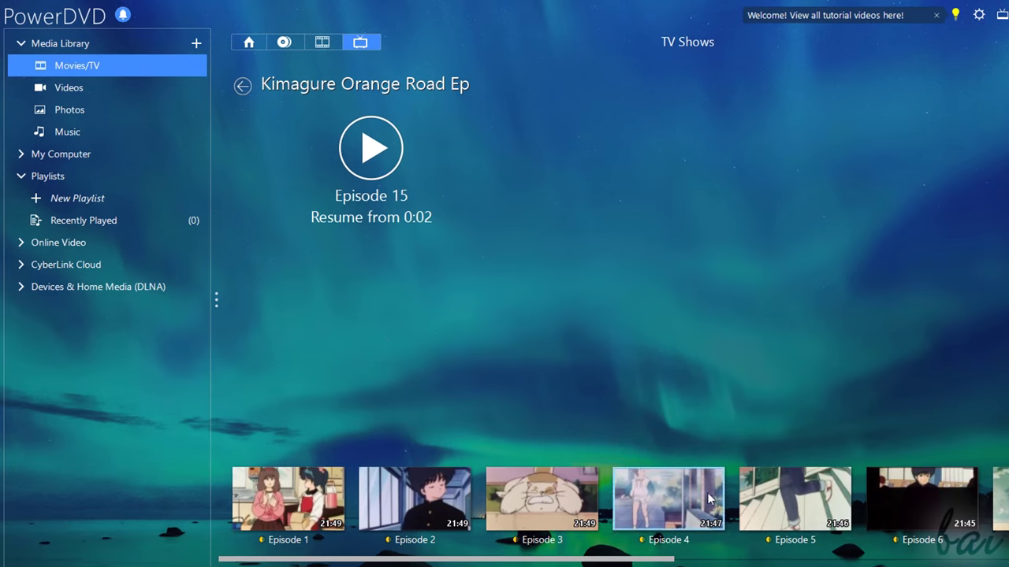
left_click(242, 85)
left_click(623, 162)
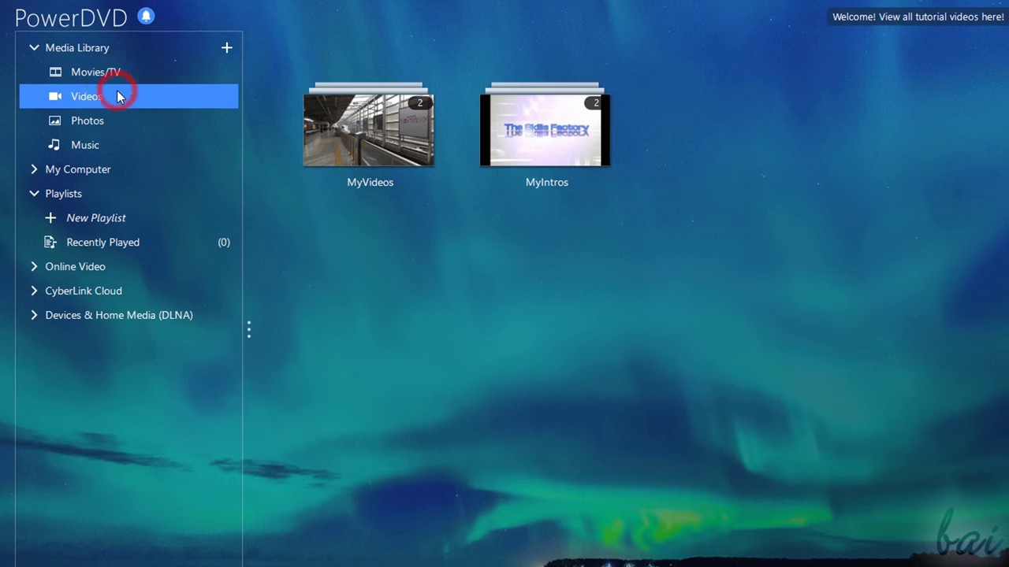
Step: View the MyVacation1 photos, return to the photo folders, and switch to the Videos library
left_click(100, 123)
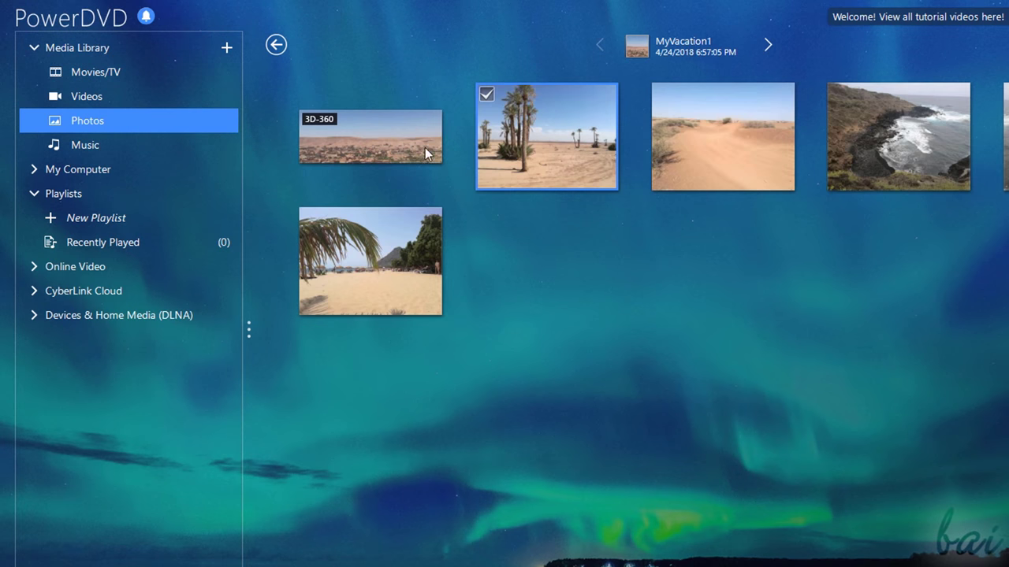
left_click(271, 46)
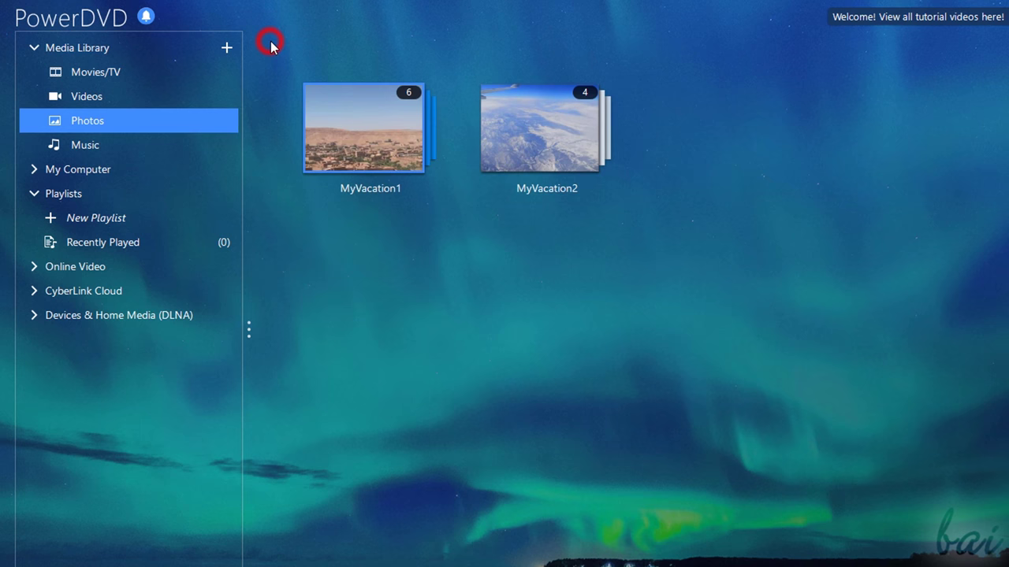
left_click(117, 96)
left_click(104, 121)
left_click(109, 96)
Step: Browse the clips in the MyIntros and MyVideos folders of the Videos library, switching between the two folders
left_click(552, 130)
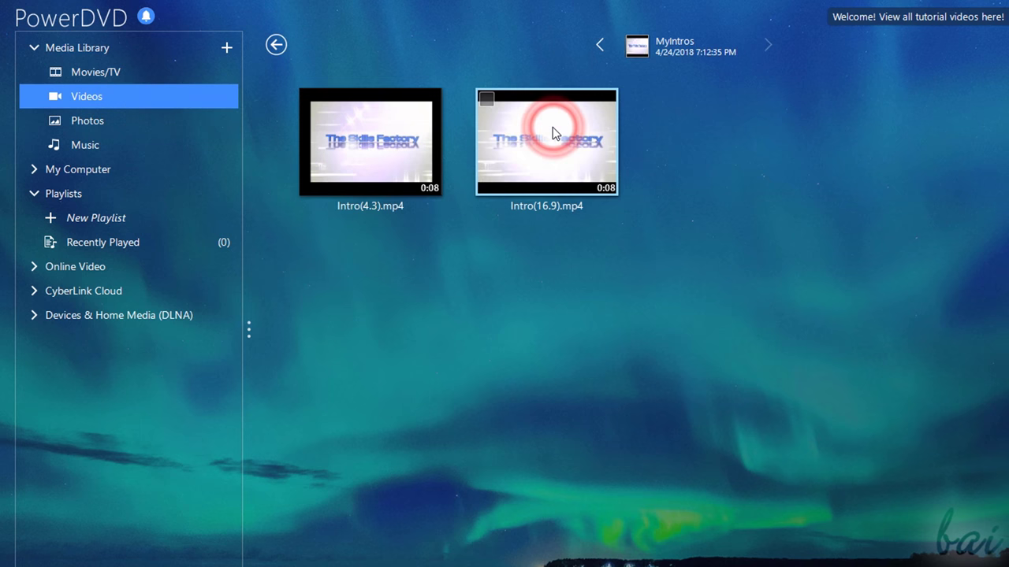
left_click(600, 46)
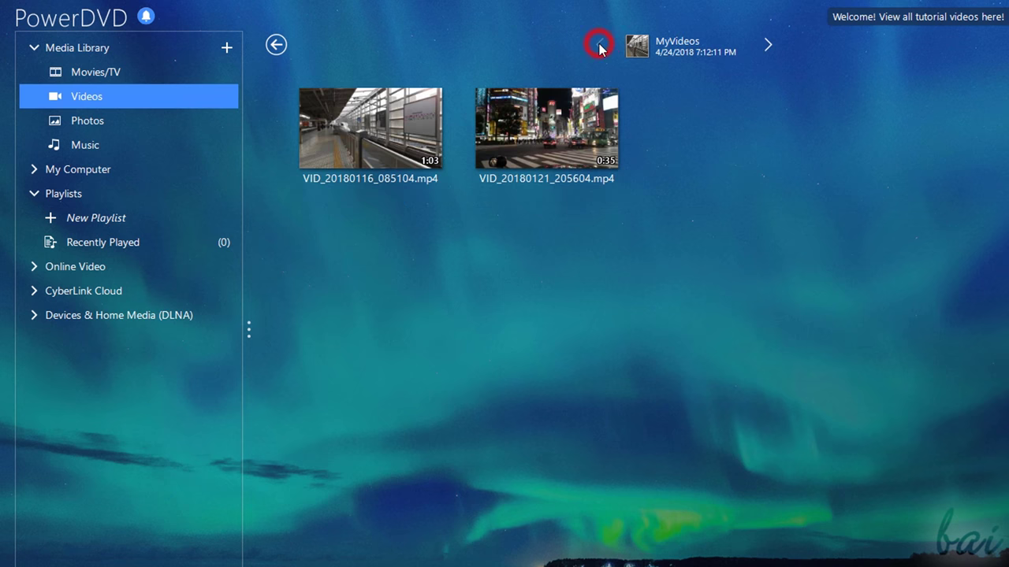
left_click(771, 49)
left_click(601, 45)
Step: Open the Music library and browse it by artist and by album
left_click(118, 121)
left_click(119, 149)
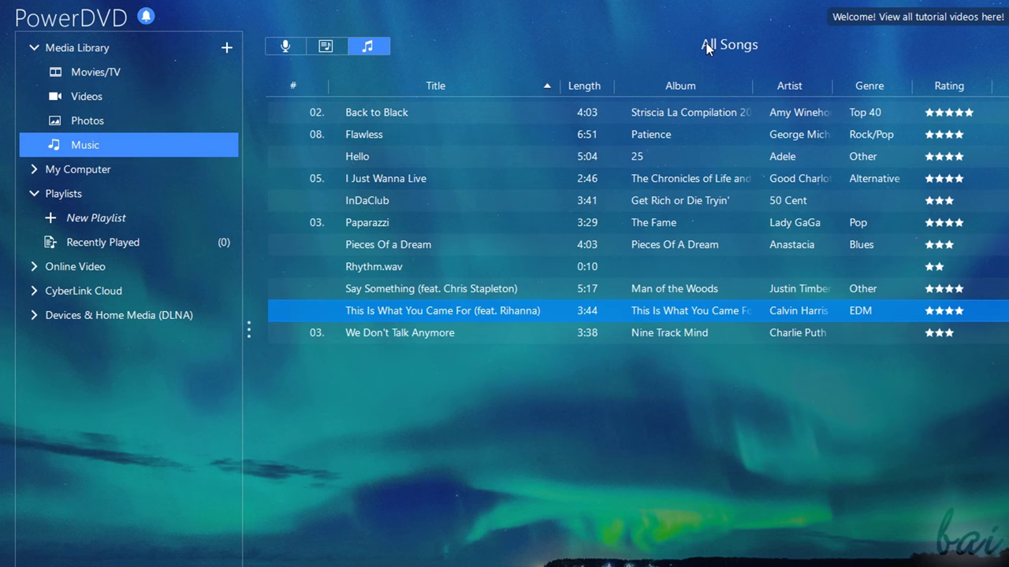
left_click(288, 48)
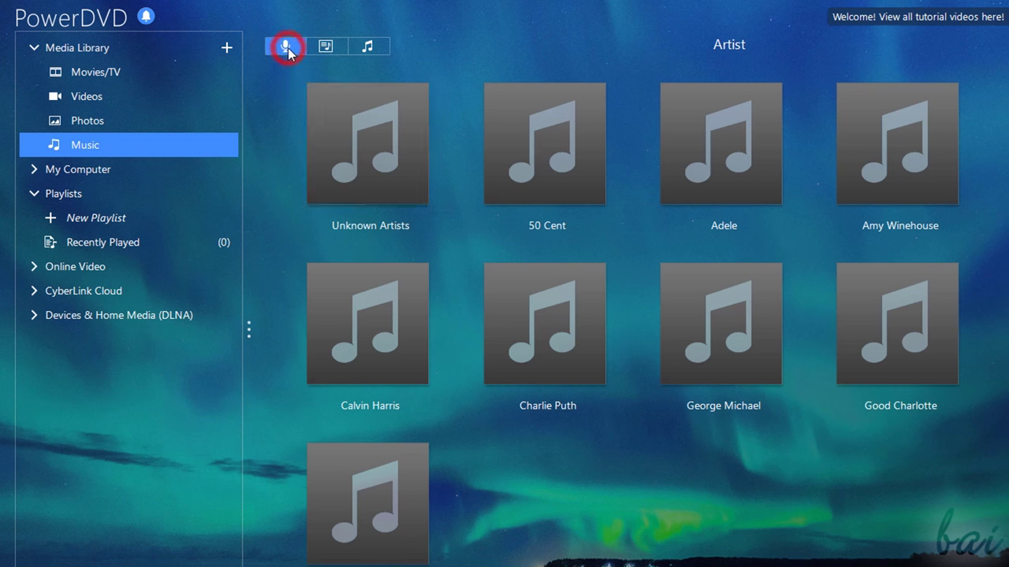
left_click(328, 49)
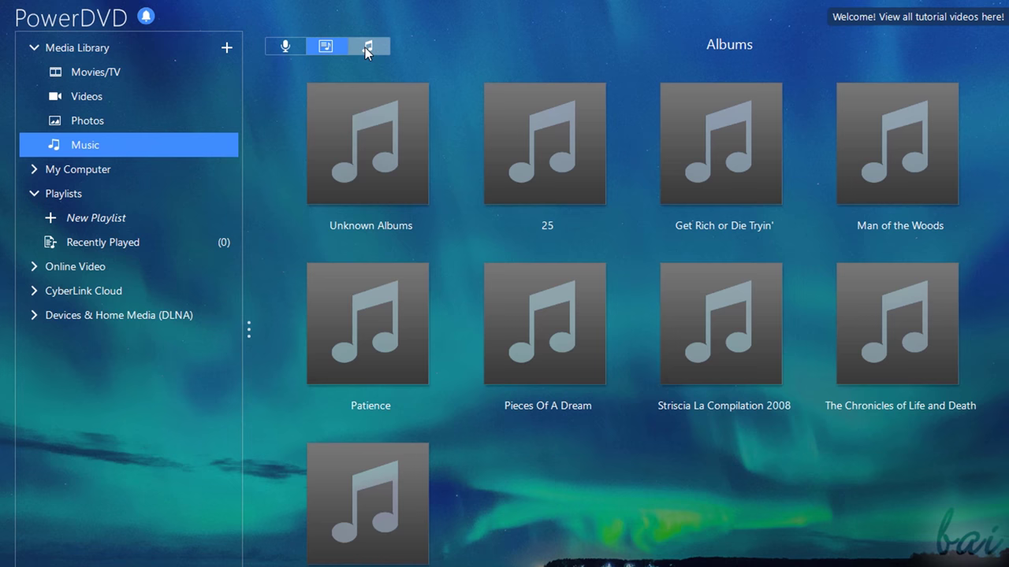
Step: Search the All Songs list for "calvin"
left_click(367, 47)
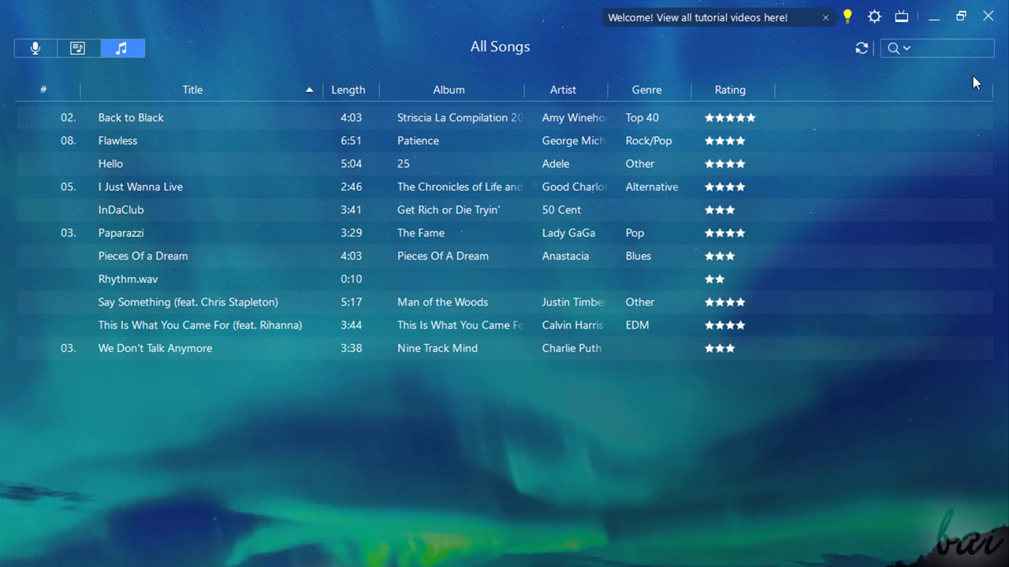
left_click(932, 49)
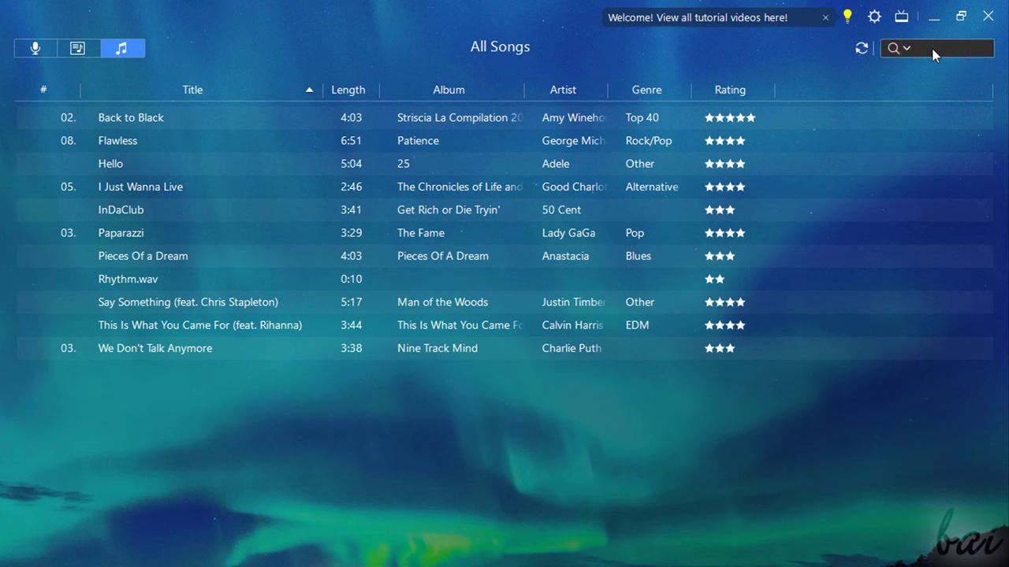
type("calvin")
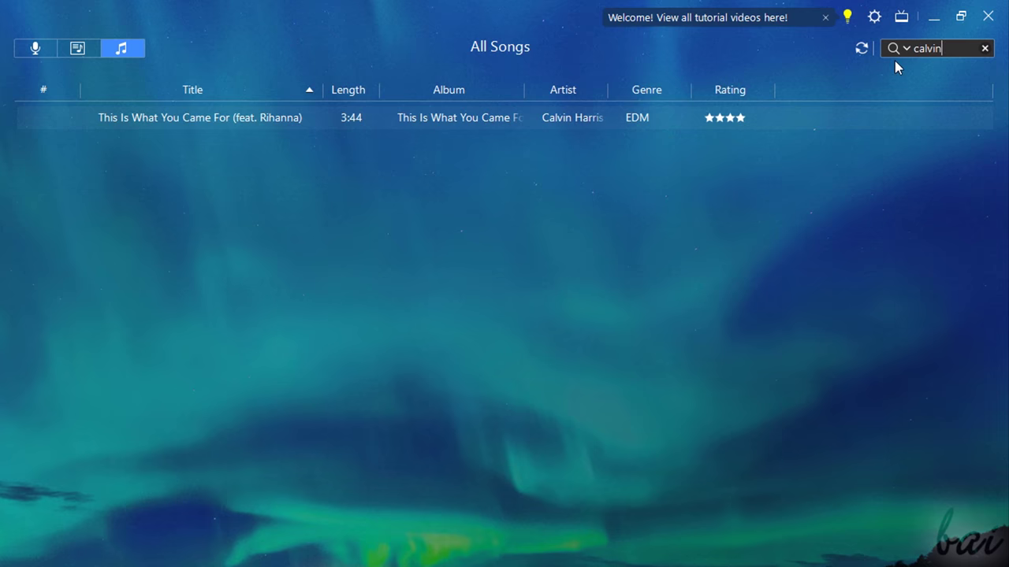
Step: Clear the song search and browse the Music and Photos folders under My Computer
left_click(982, 49)
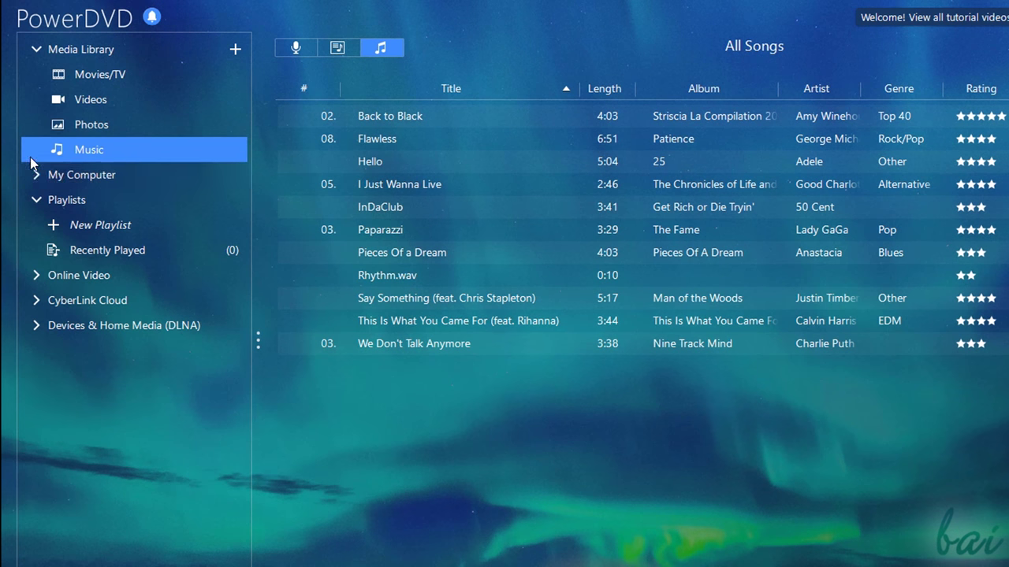
left_click(57, 174)
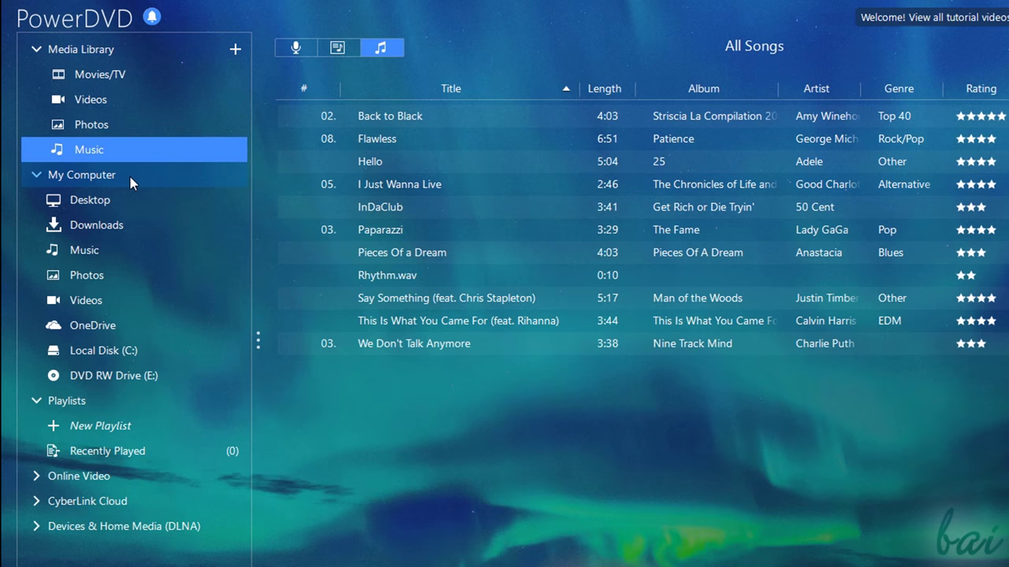
left_click(114, 250)
left_click(105, 274)
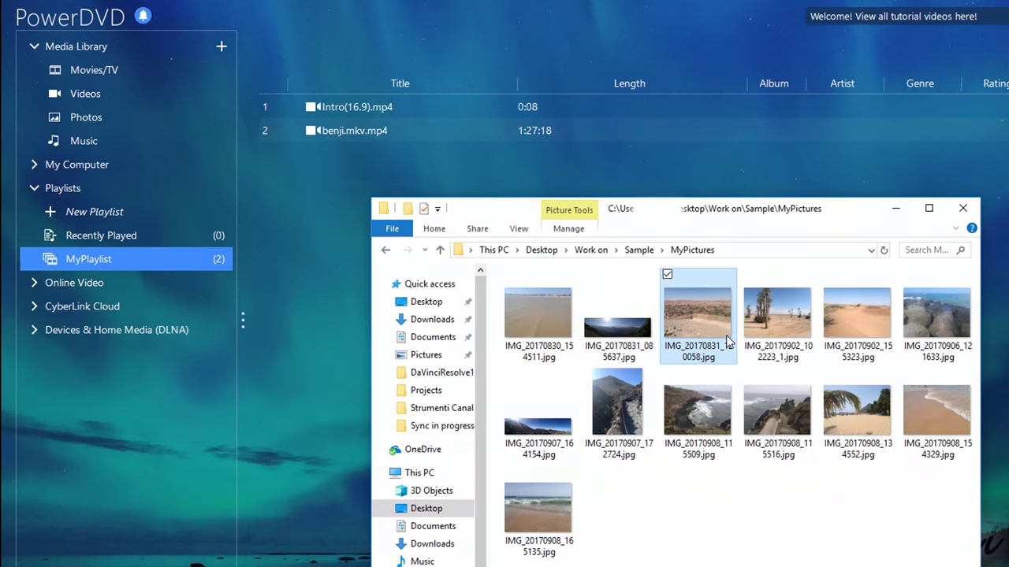
Step: Add the desert photo IMG_20170831_120058.jpg from the MyPictures folder to MyPlaylist
left_click_drag(697, 314, 523, 156)
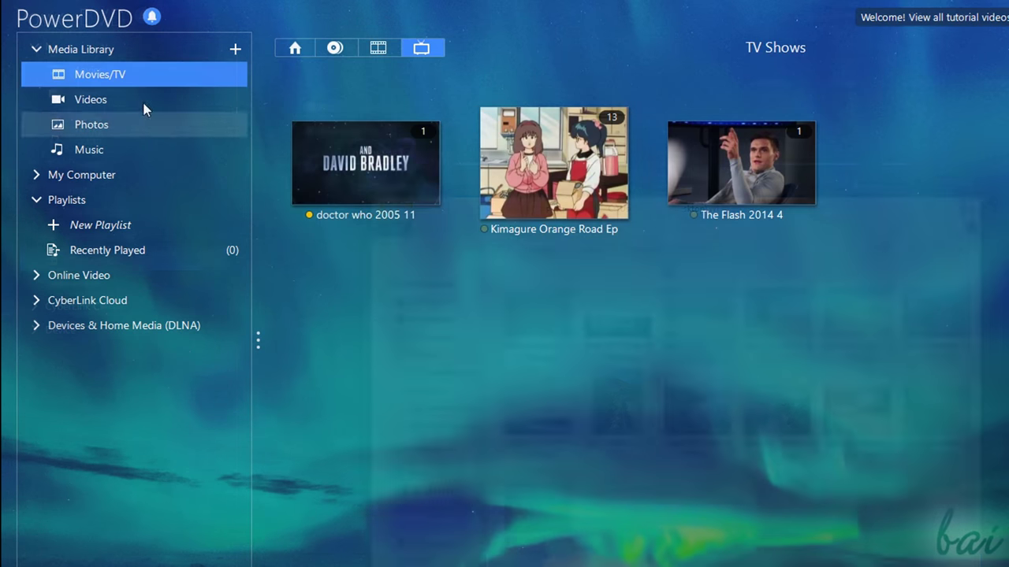
Step: View the Recently Played playlist and create a new playlist named MyPlaylist
left_click(116, 252)
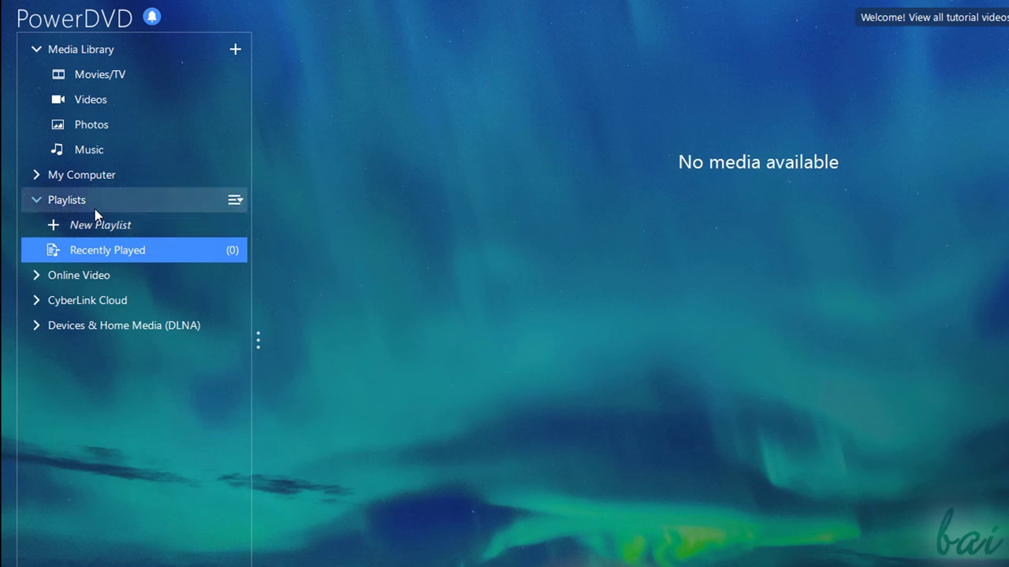
left_click(103, 227)
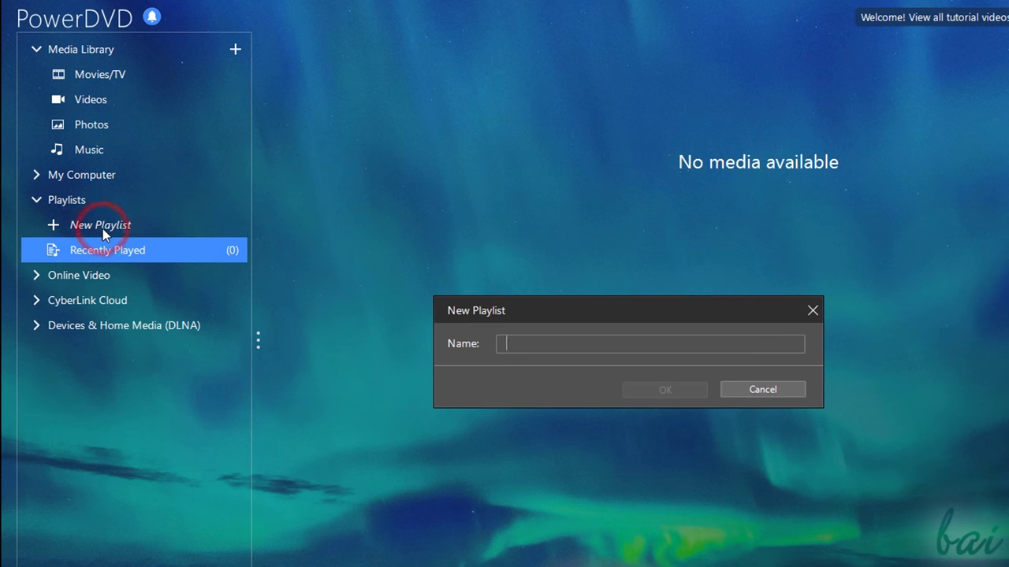
type("MyPlaylist")
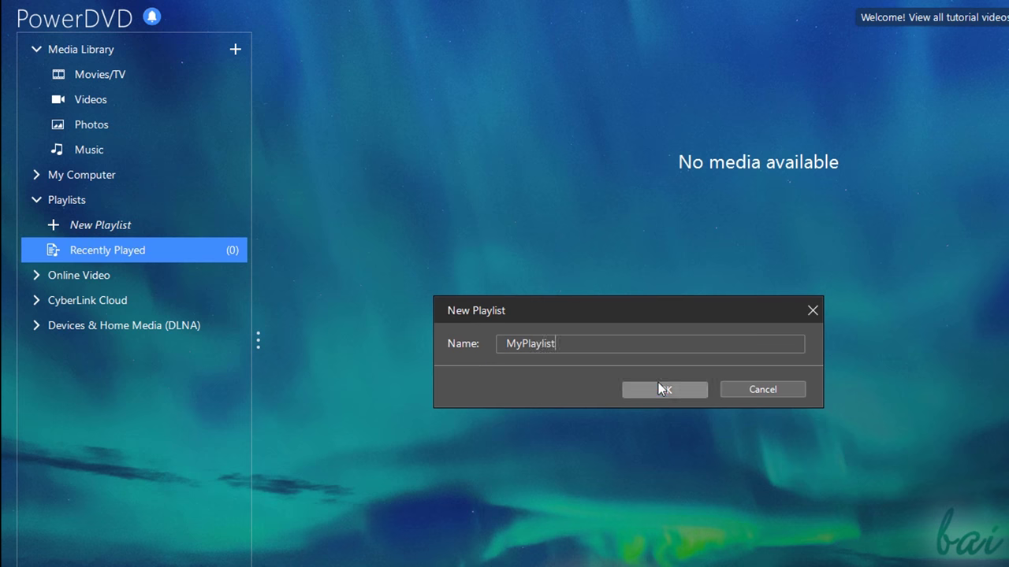
left_click(658, 389)
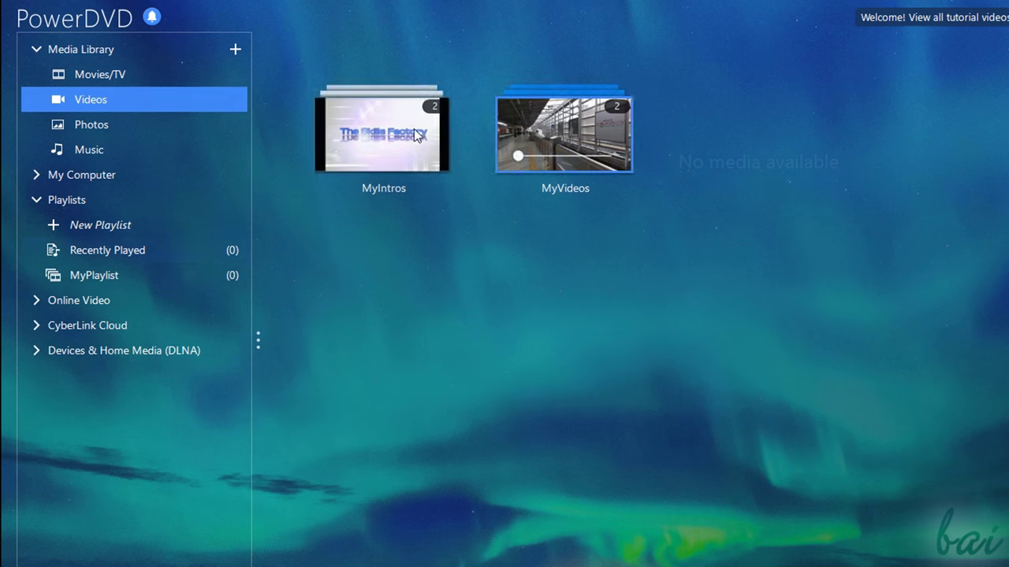
Step: Add Intro(16.9).mp4 from the MyIntros folder and the picture IMG_20170831_120058.jpg from MyPictures to MyPlaylist
left_click(376, 136)
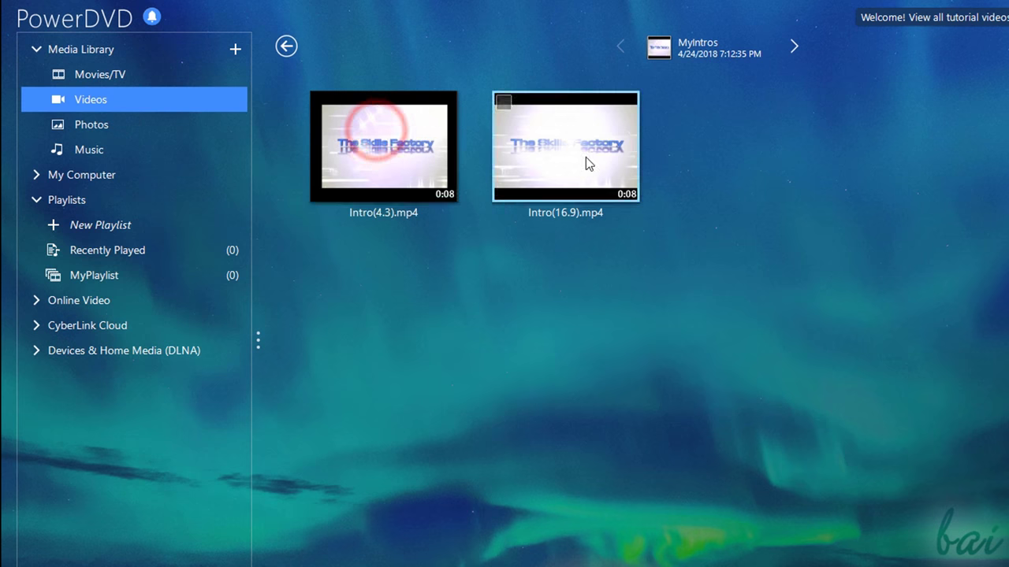
left_click_drag(586, 157, 104, 282)
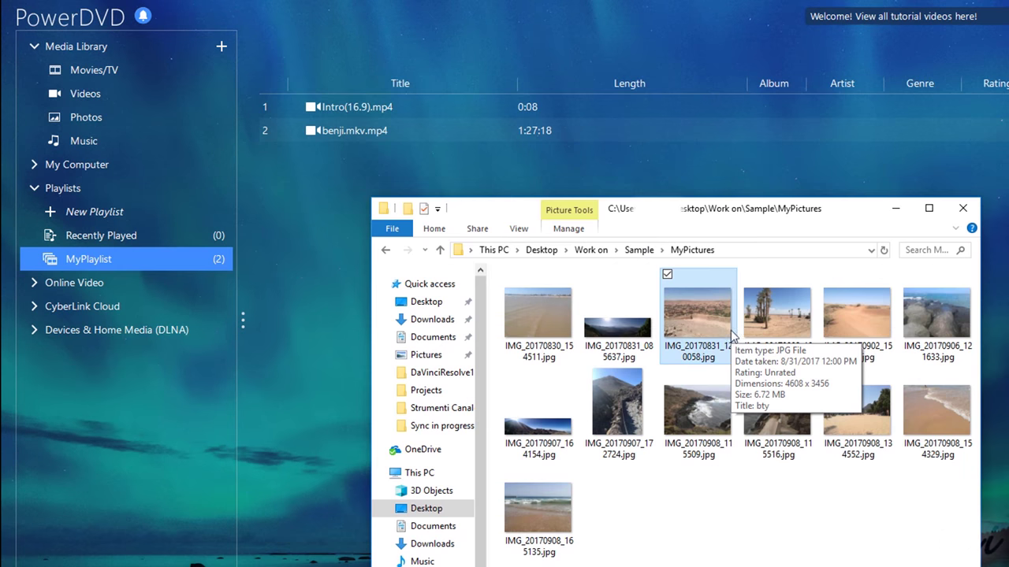
left_click_drag(697, 315, 522, 156)
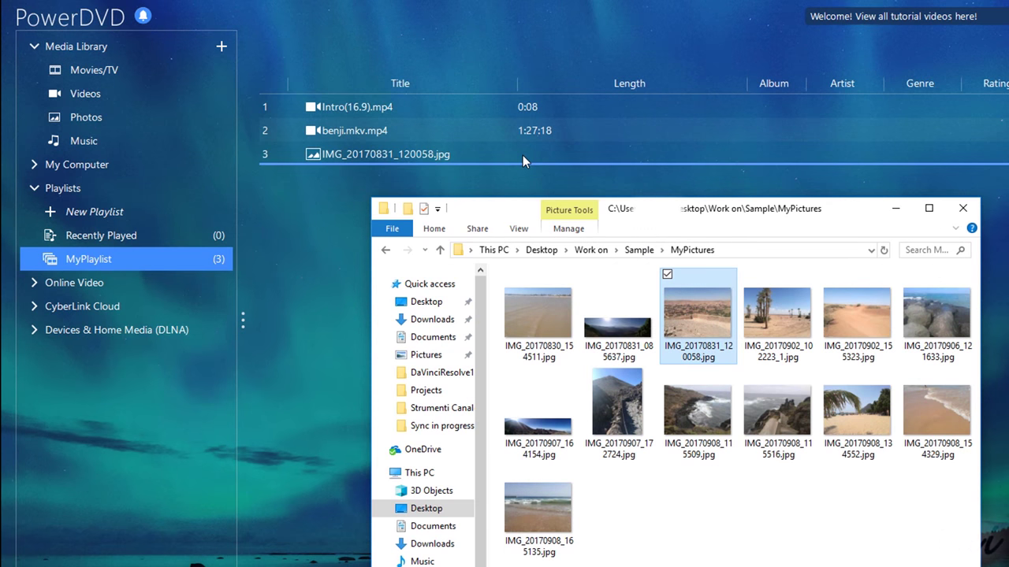
left_click(360, 154)
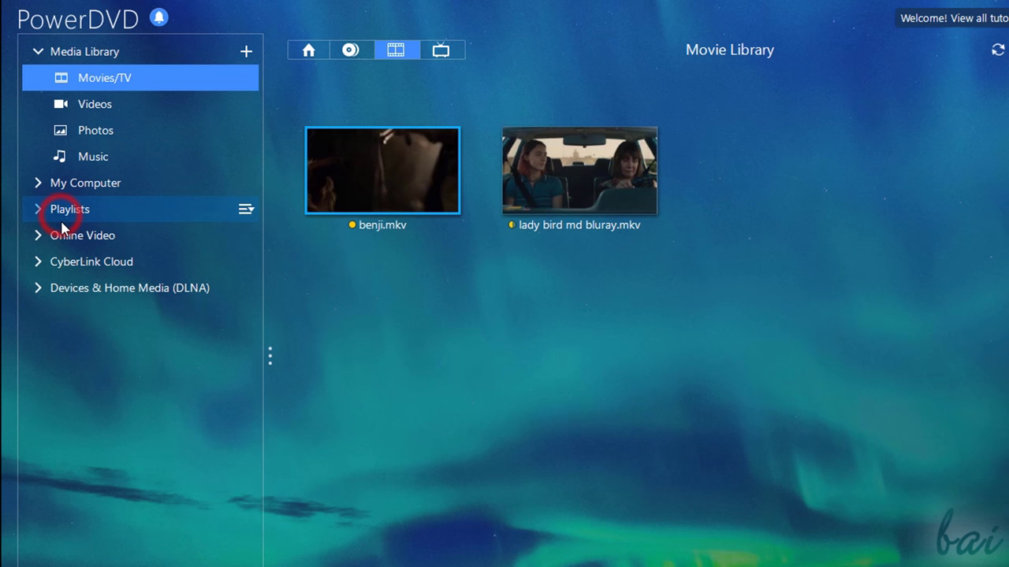
Step: Go through all the CyberLink Cloud introduction pages and proceed to signing in
left_click(107, 268)
left_click(858, 534)
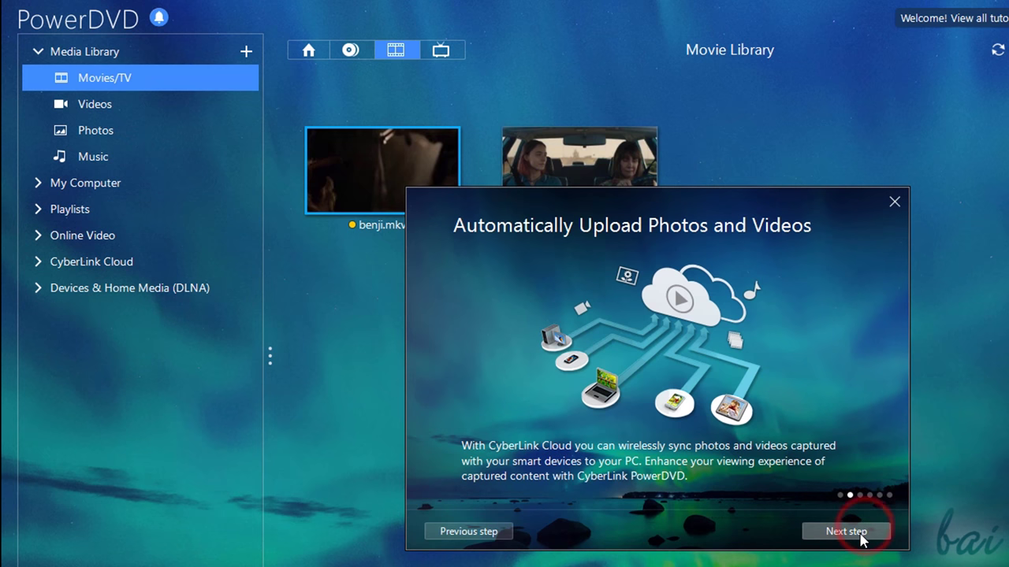
left_click(864, 538)
left_click(867, 537)
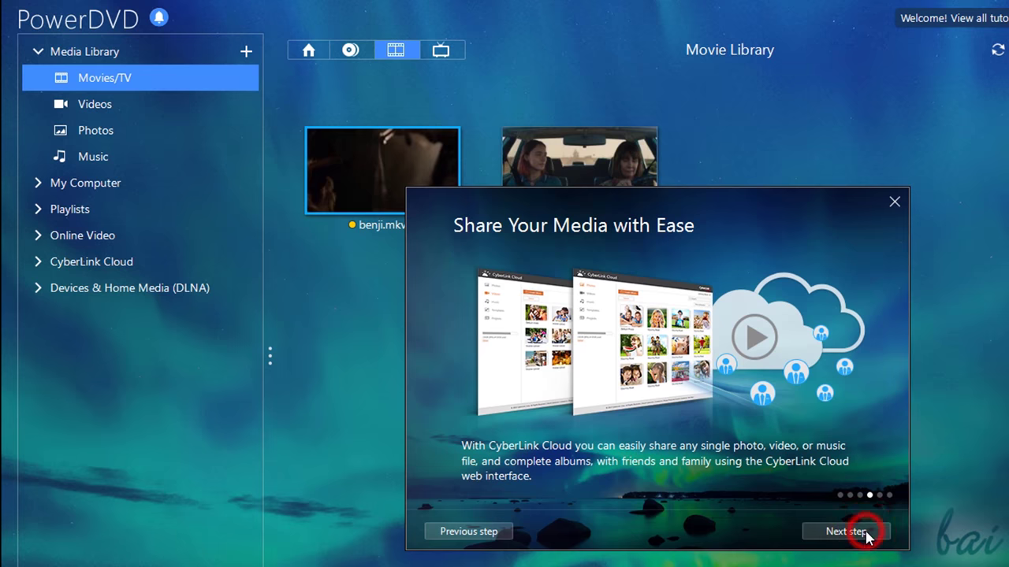
left_click(865, 535)
left_click(859, 535)
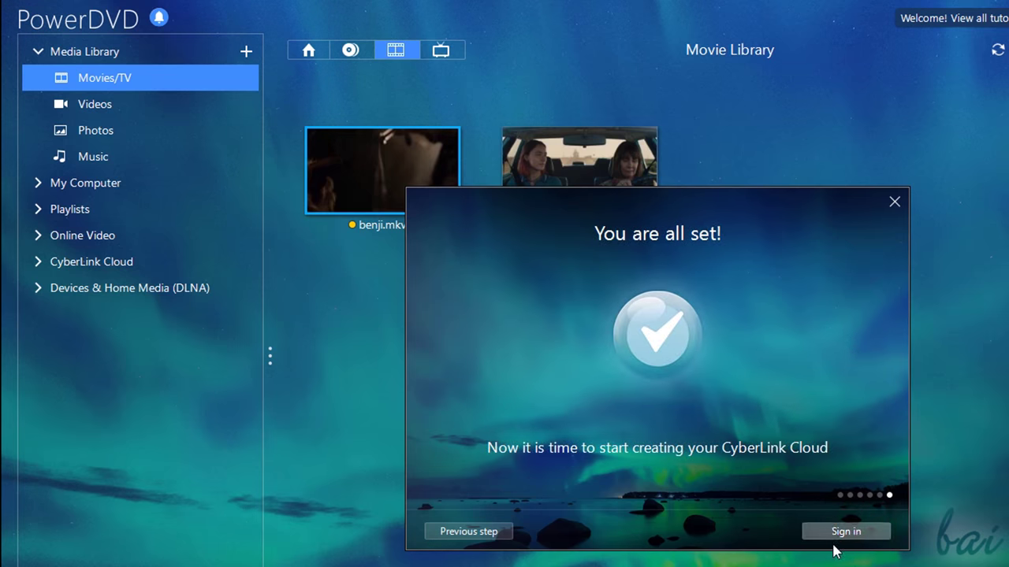
left_click(835, 535)
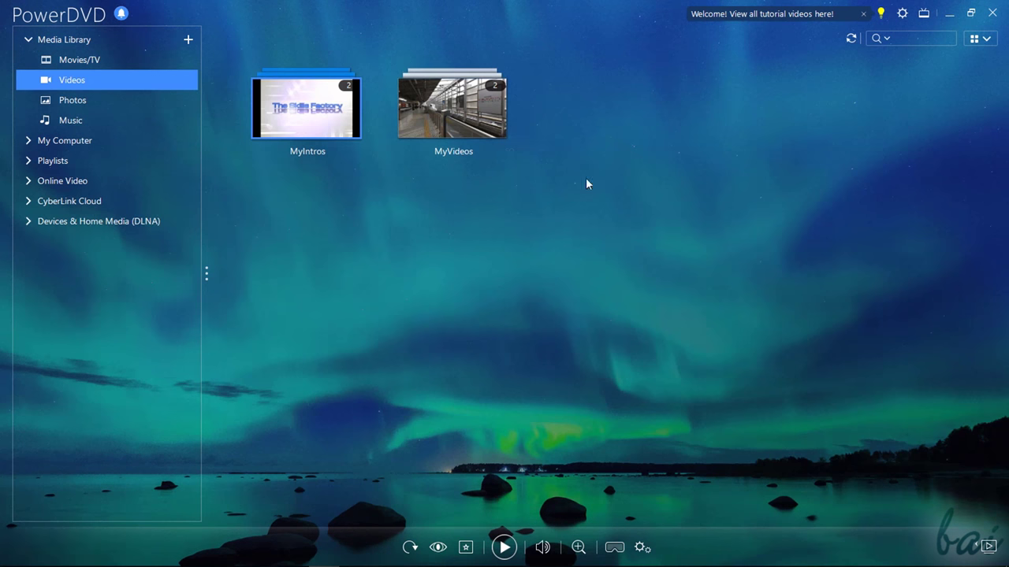
Step: Play VID_20180116_085104.mp4 from the MyVideos folder, pausing and resuming the playback
double_click(454, 120)
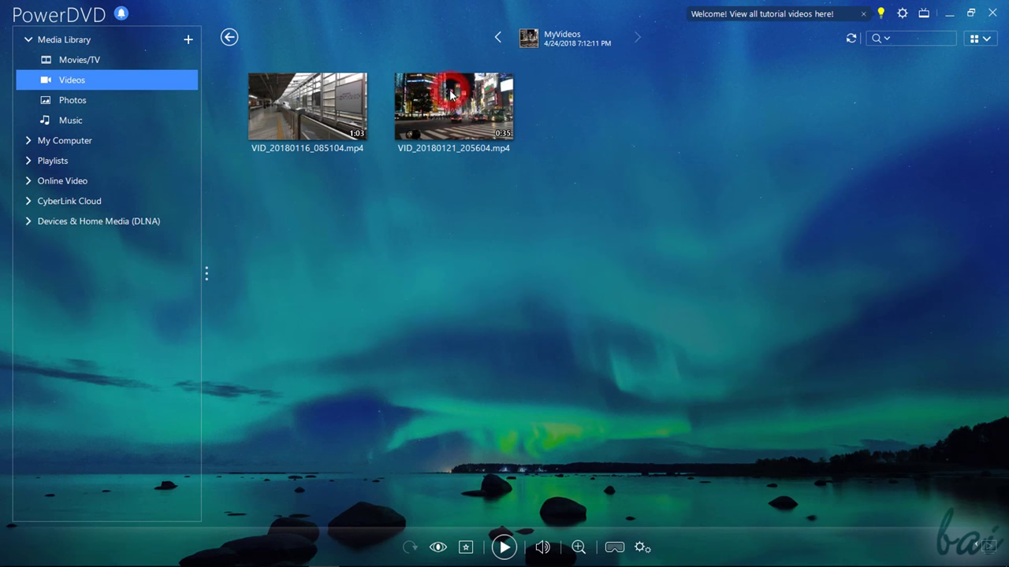
left_click(303, 101)
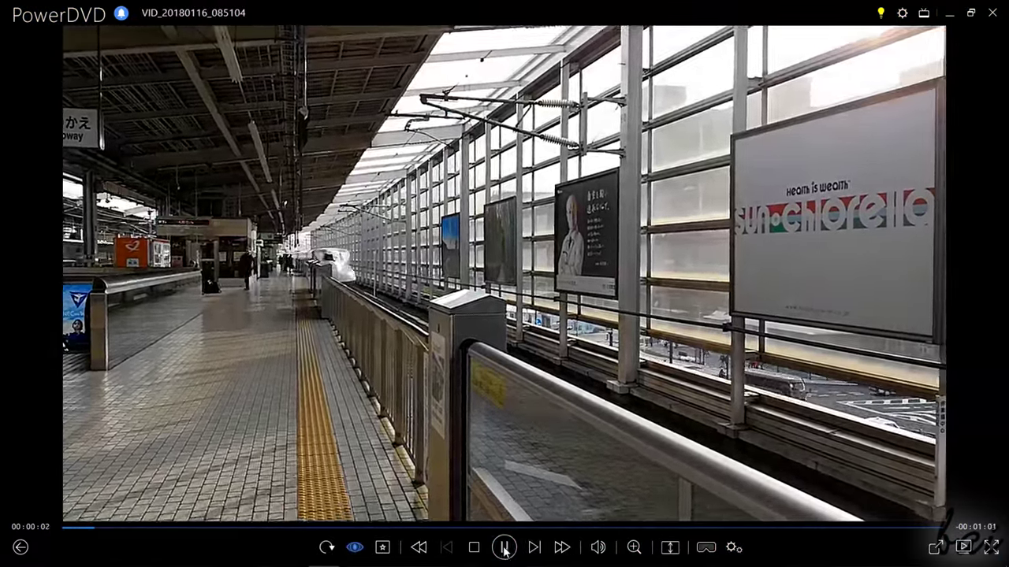
left_click(505, 549)
left_click(504, 549)
Step: Zoom in on the playing video and move the repeat section's end marker to an earlier point
left_click(633, 547)
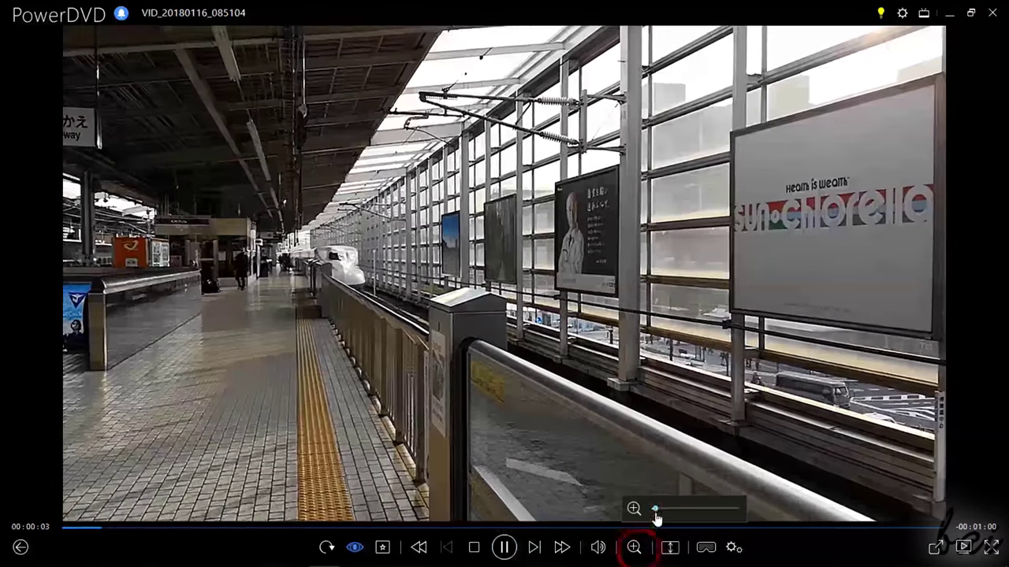
left_click_drag(654, 509, 697, 515)
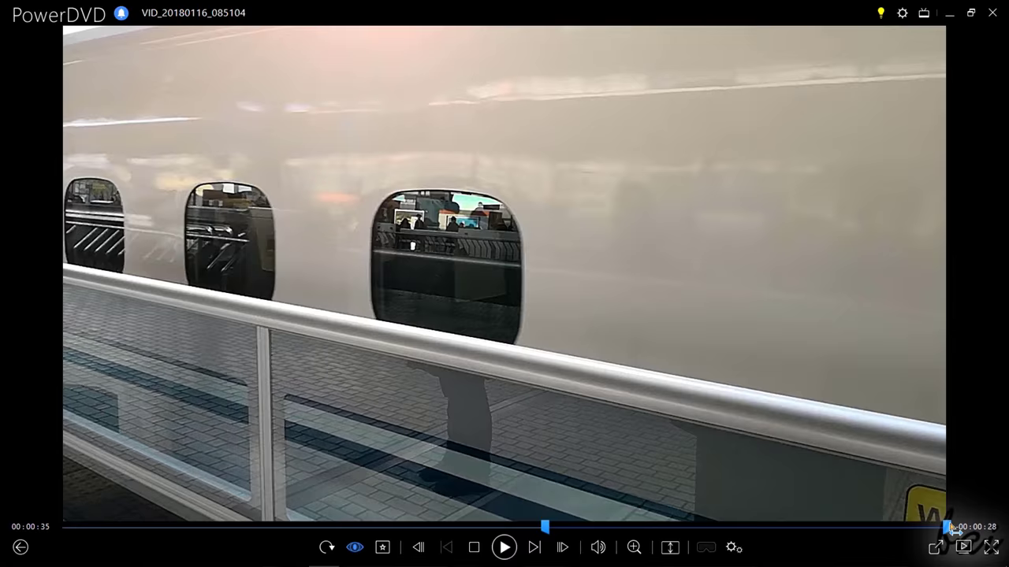
left_click_drag(948, 528, 794, 527)
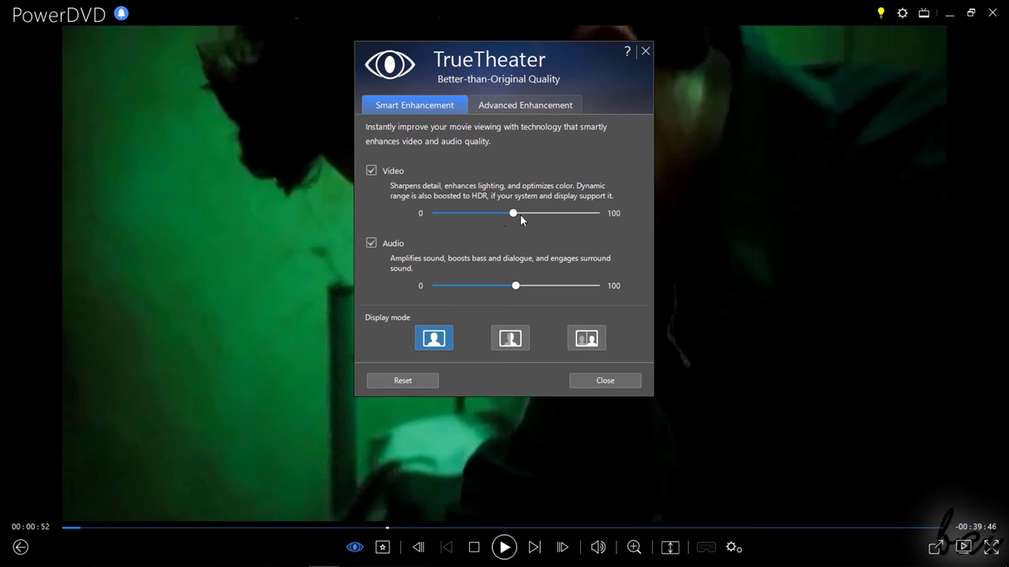
Step: Adjust the HD and Lighting levels in TrueTheater's advanced enhancements and switch the display mode to split screen
left_click(527, 108)
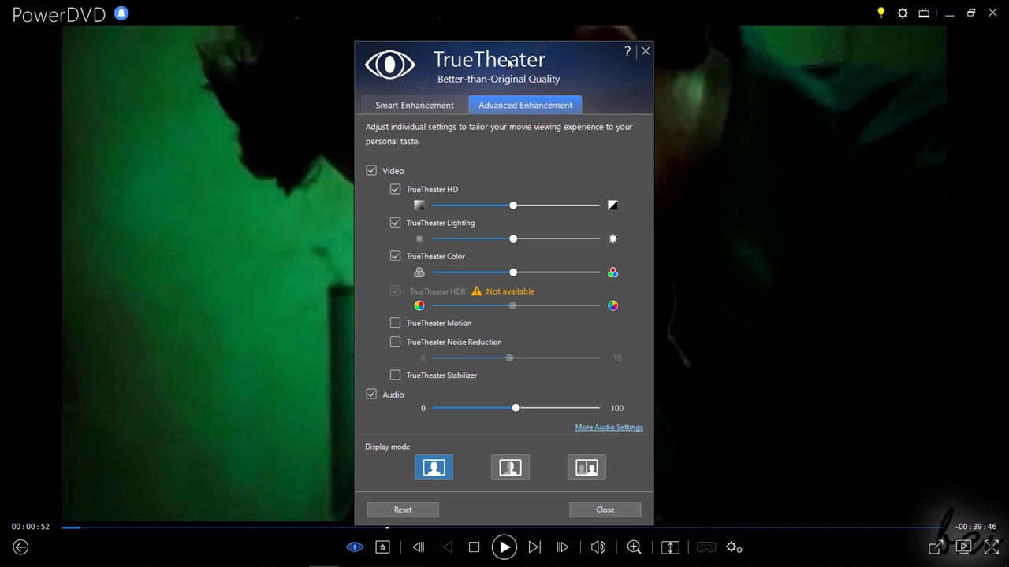
left_click_drag(508, 63, 760, 60)
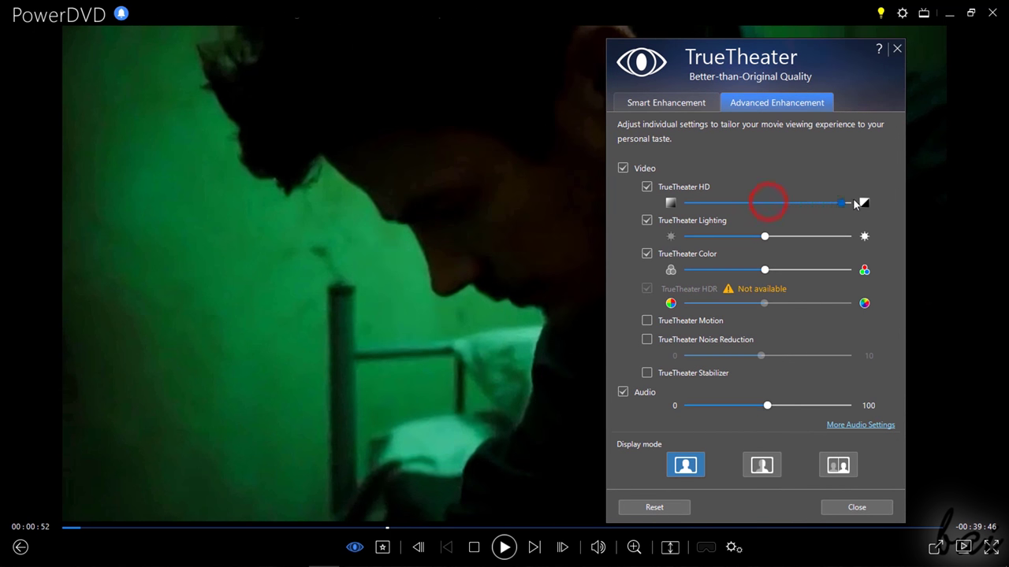
mouse_move(763, 234)
left_mouse_down()
mouse_move(906, 238)
mouse_move(687, 238)
mouse_move(810, 252)
mouse_move(771, 251)
left_mouse_up()
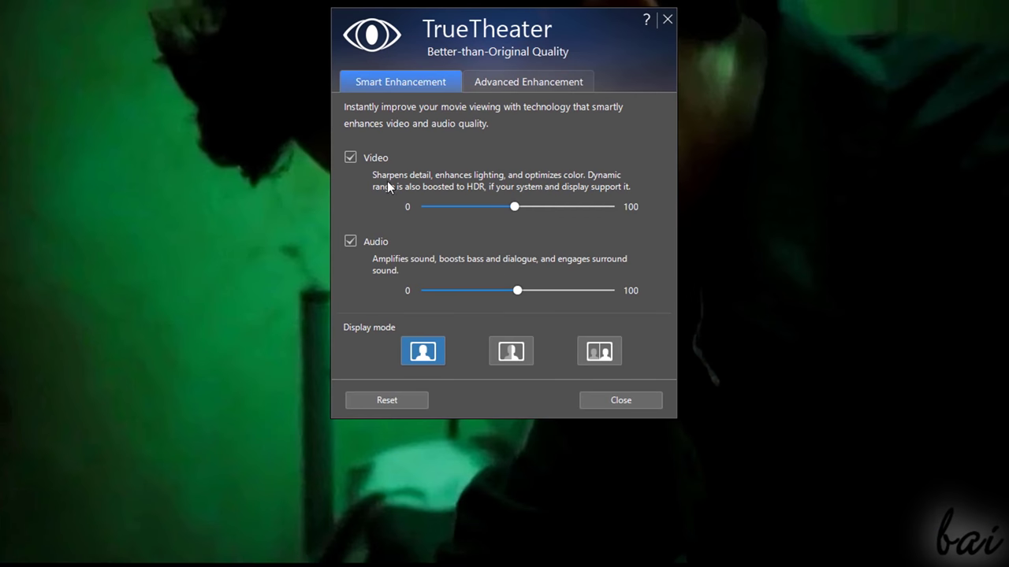
left_click(530, 82)
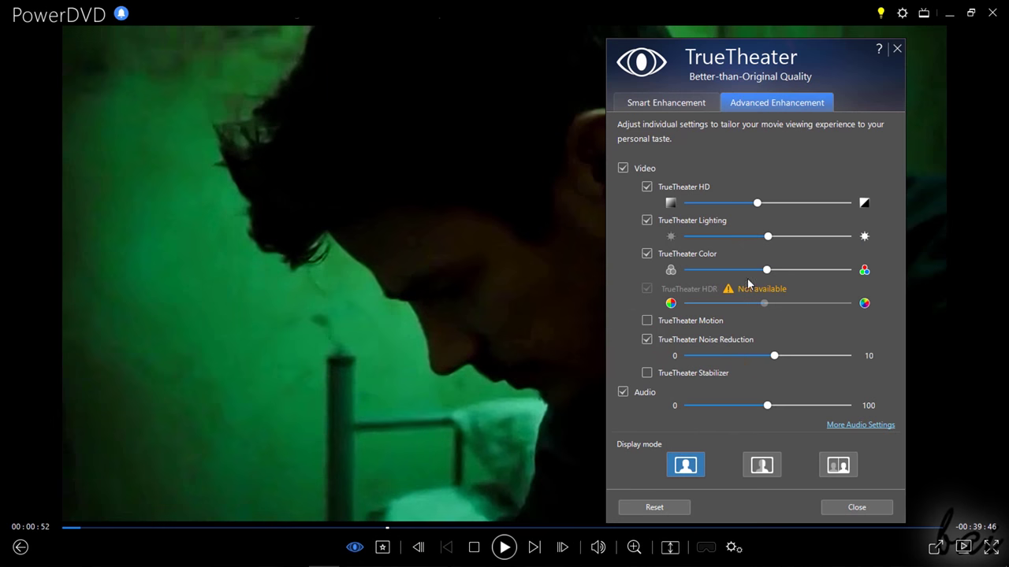
left_click(762, 466)
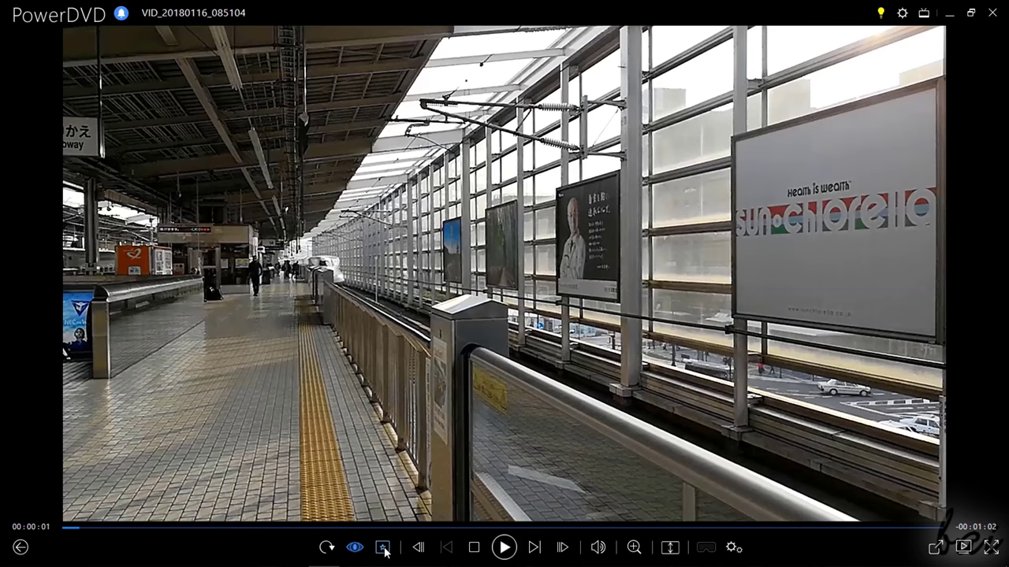
Step: Review the bookmark and secondary subtitle options of the station video and take a snapshot of the current frame
left_click(385, 550)
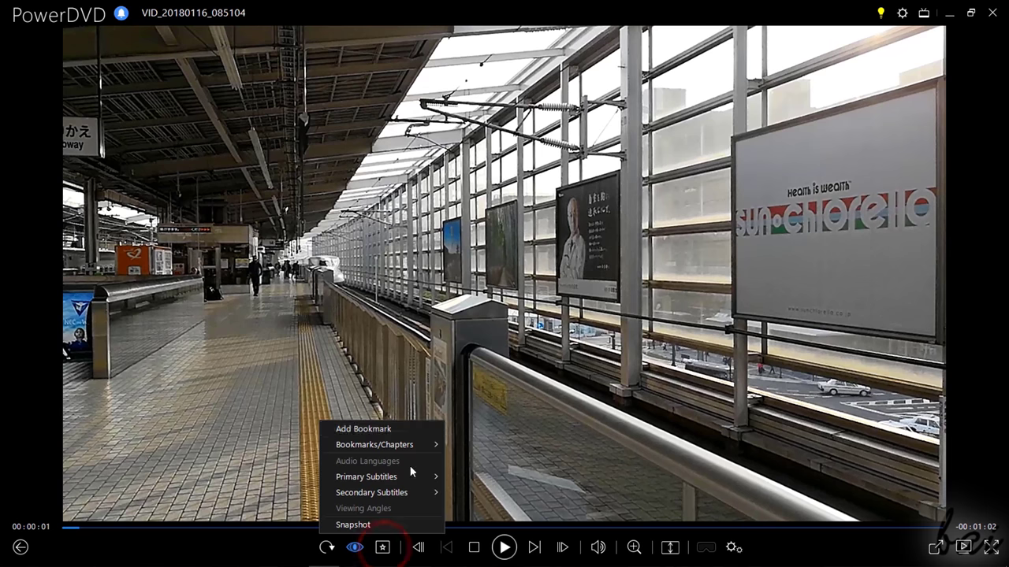
mouse_move(416, 448)
mouse_move(420, 492)
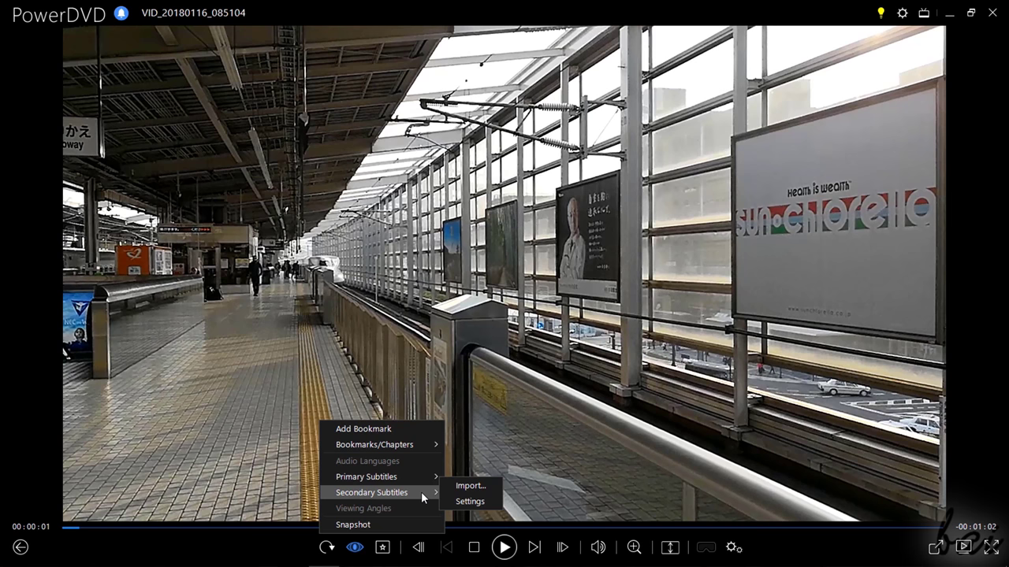
left_click(390, 523)
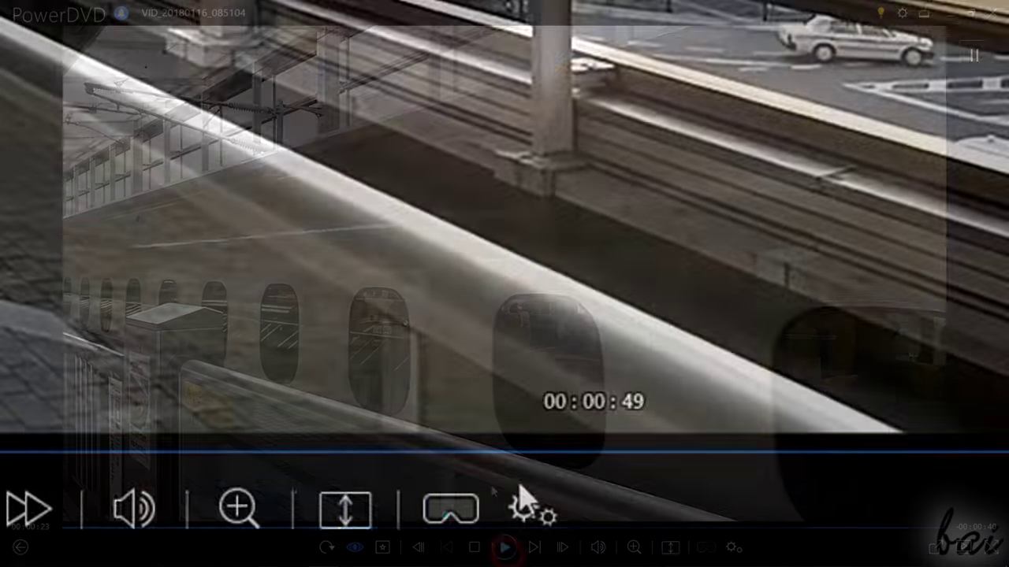
Step: Examine the VR headset, 360 projection and 3D playback options for the video
left_click(708, 548)
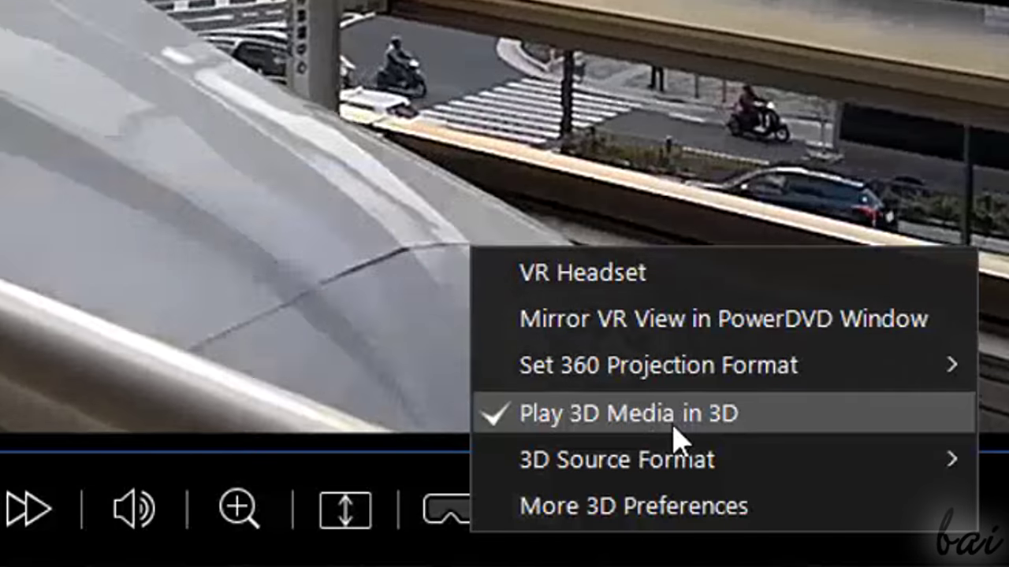
mouse_move(642, 465)
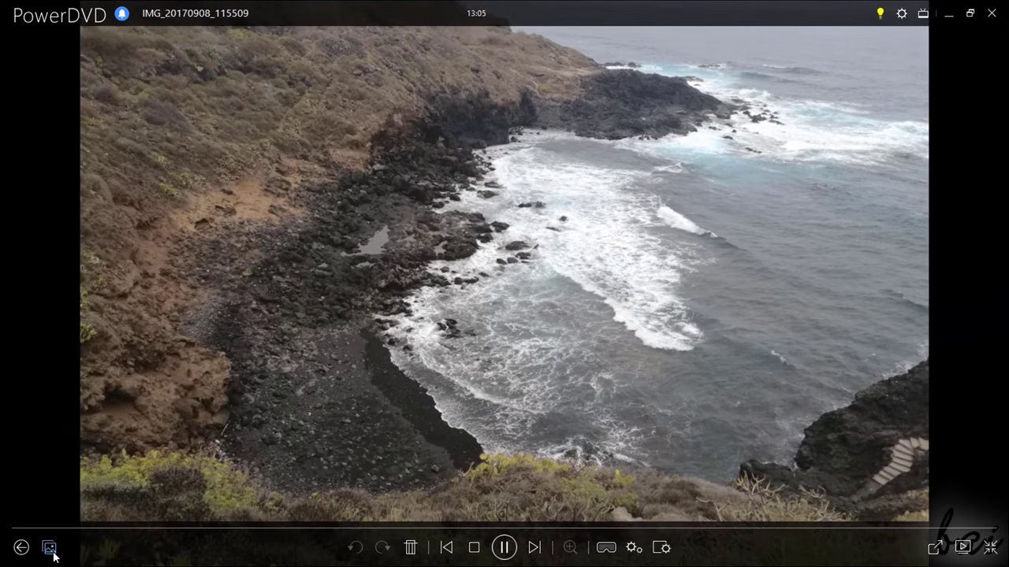
Step: Show the slideshow's photo thumbnails and switch to the photo IMG_20170908_115509
left_click(48, 548)
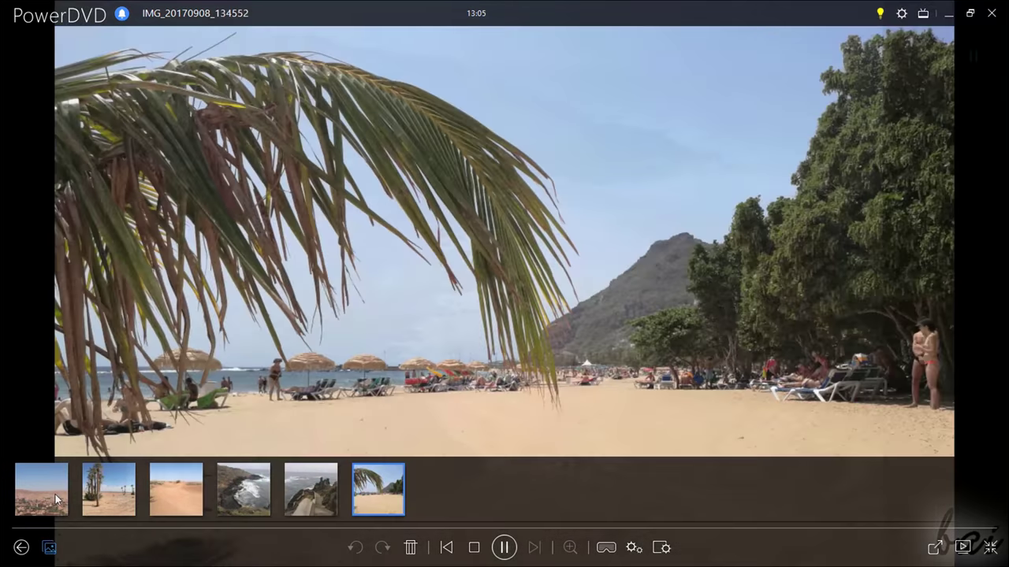
left_click(243, 489)
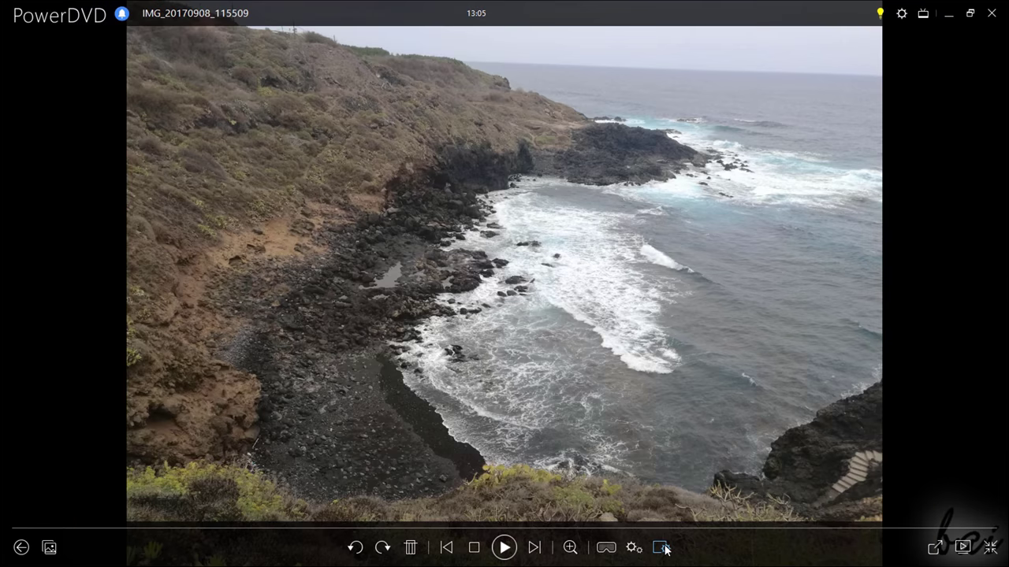
Step: Review the duration and effect options in the slideshow preferences and cancel without changing them
left_click(662, 548)
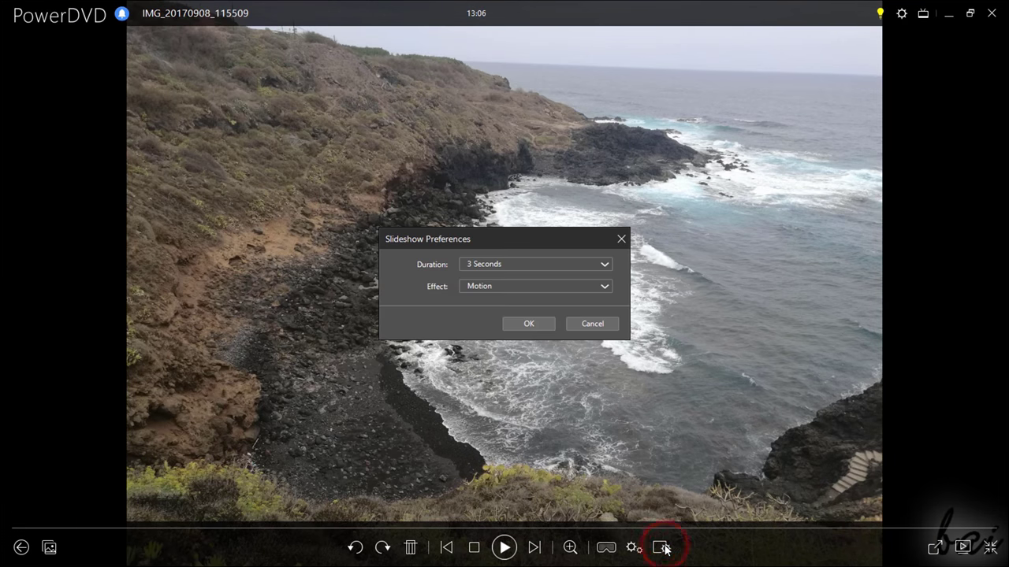
left_click(599, 264)
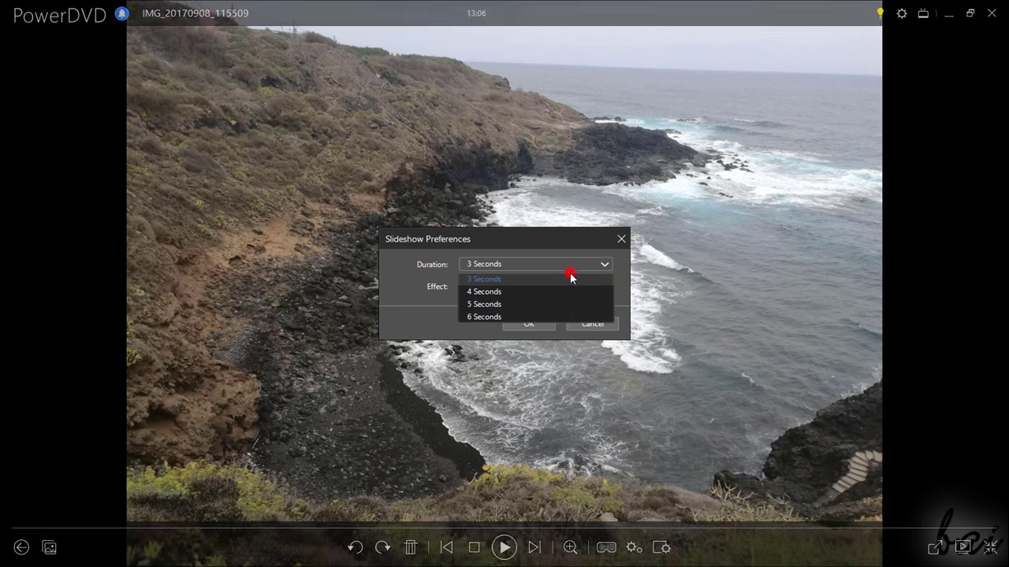
left_click(570, 272)
left_click(560, 285)
left_click(594, 319)
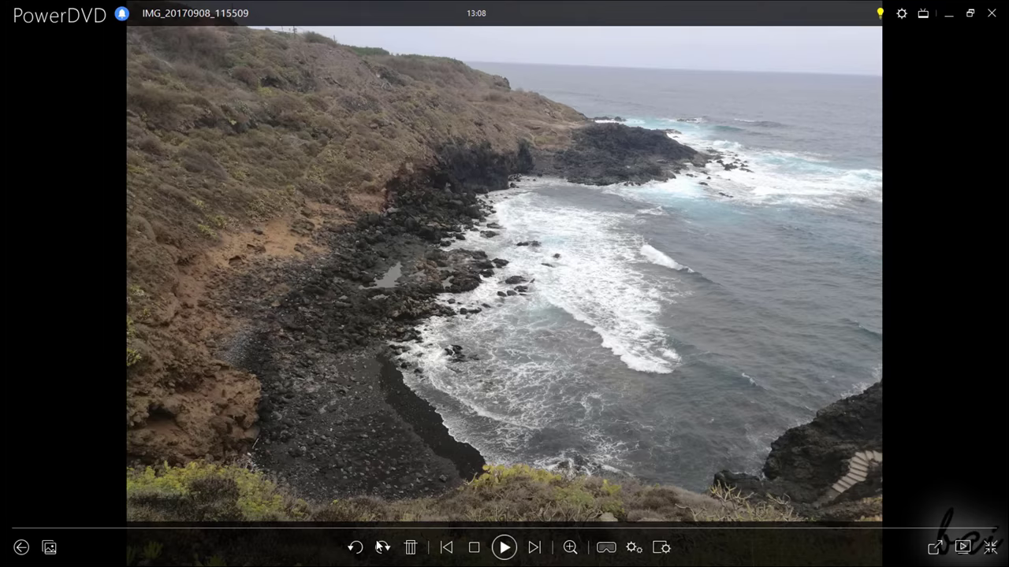
Step: Rotate the photo clockwise and back, and bring up the prompt for deleting it without deleting the file
left_click(384, 548)
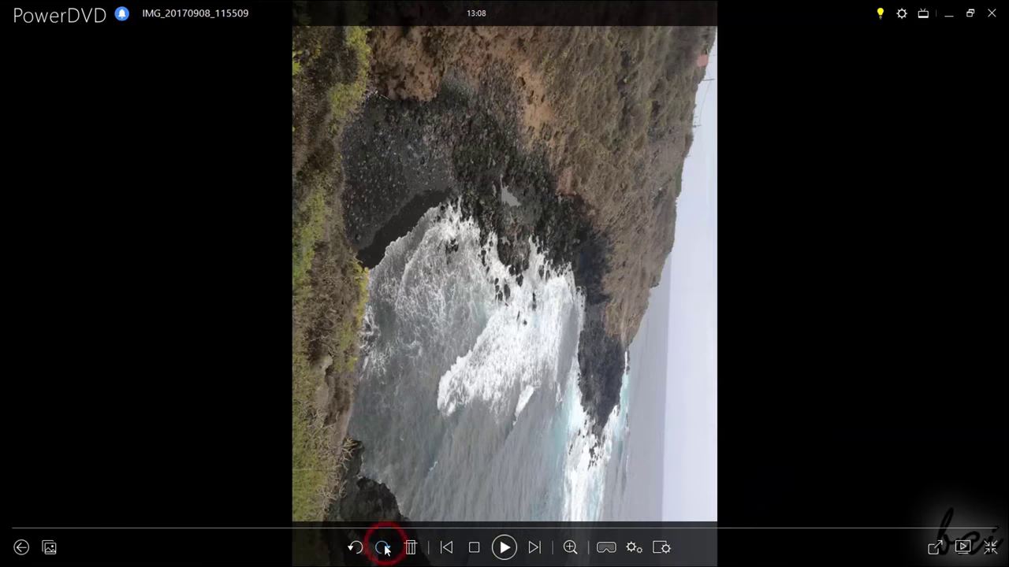
left_click(354, 550)
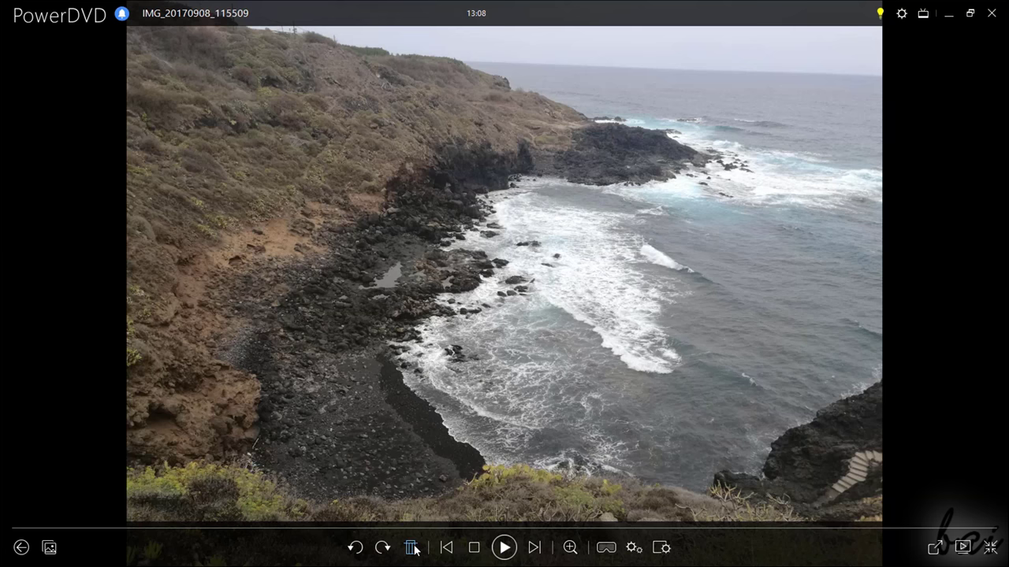
left_click(412, 547)
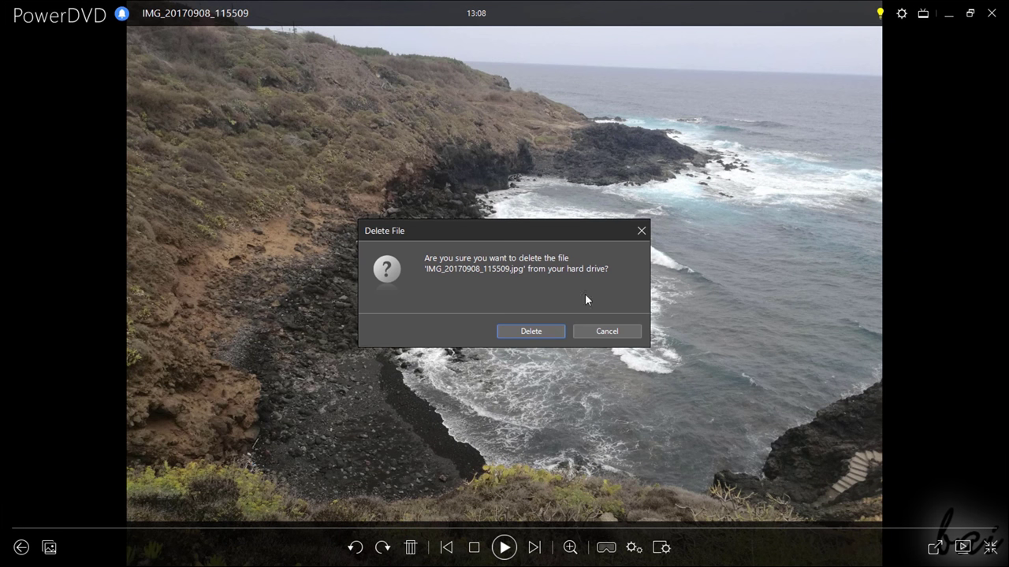
left_click(601, 331)
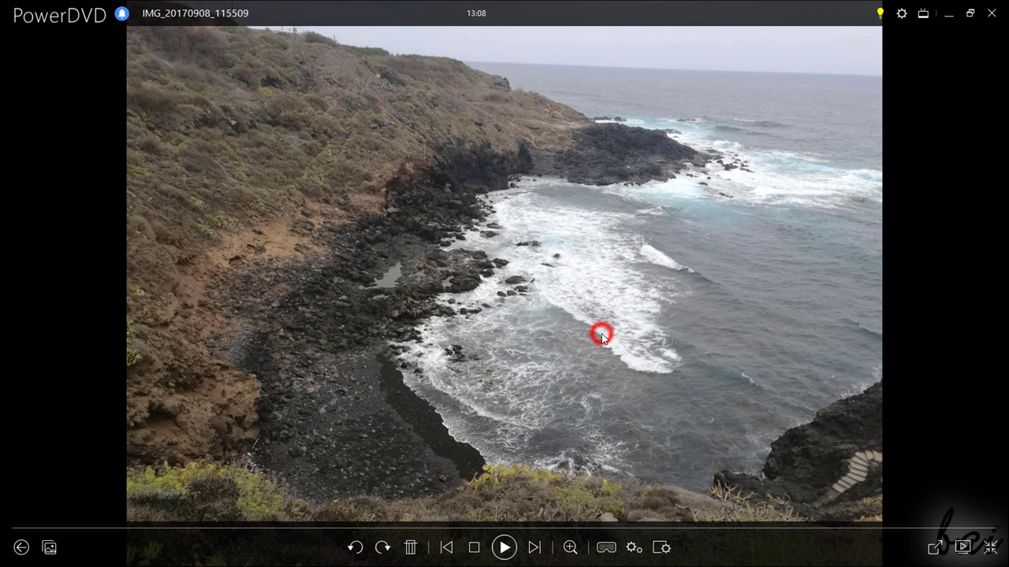
Step: Return to the media library and play the song Back to Black from the music collection
left_click(21, 547)
left_click(92, 125)
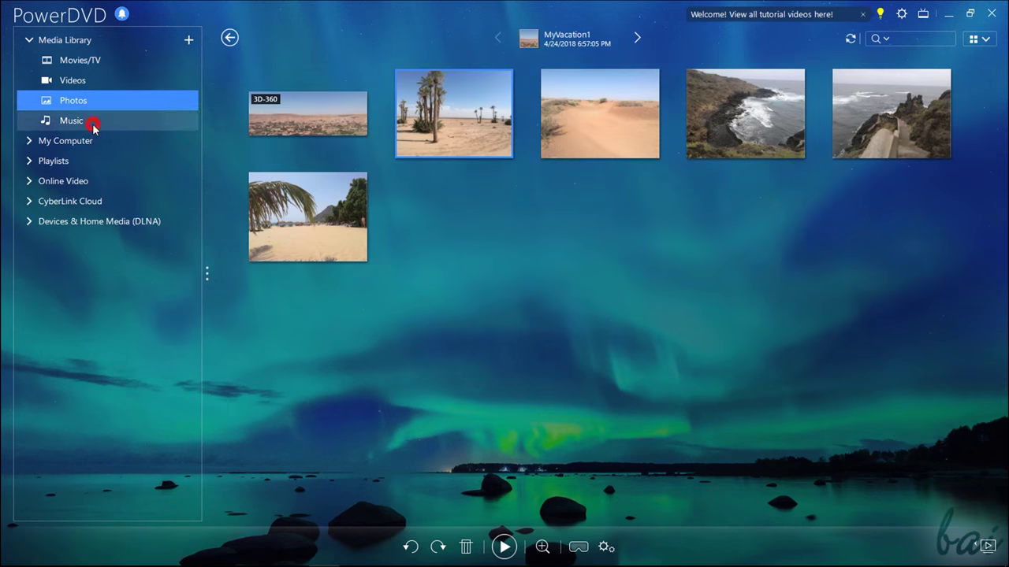
double_click(446, 93)
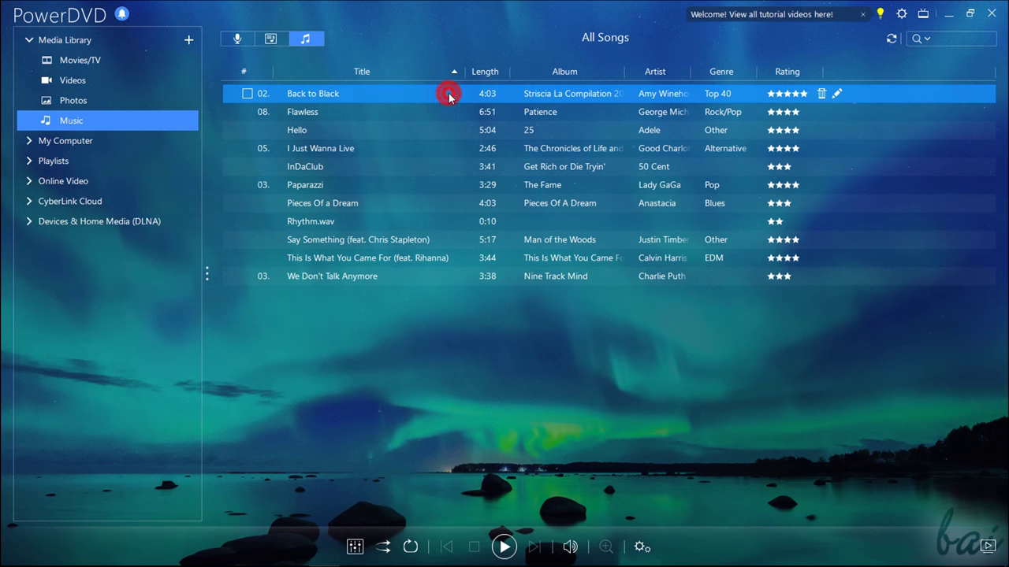
Step: Skip forward through the songs to Pieces Of a Dream and pause playback
left_click(533, 549)
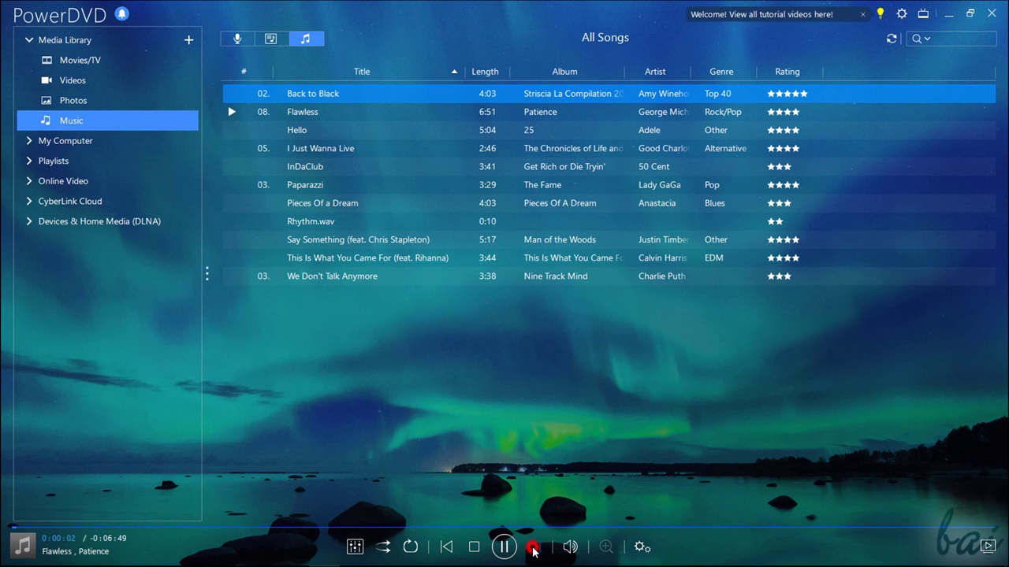
left_click(533, 550)
left_click(534, 550)
left_click(533, 549)
left_click(533, 549)
left_click(533, 549)
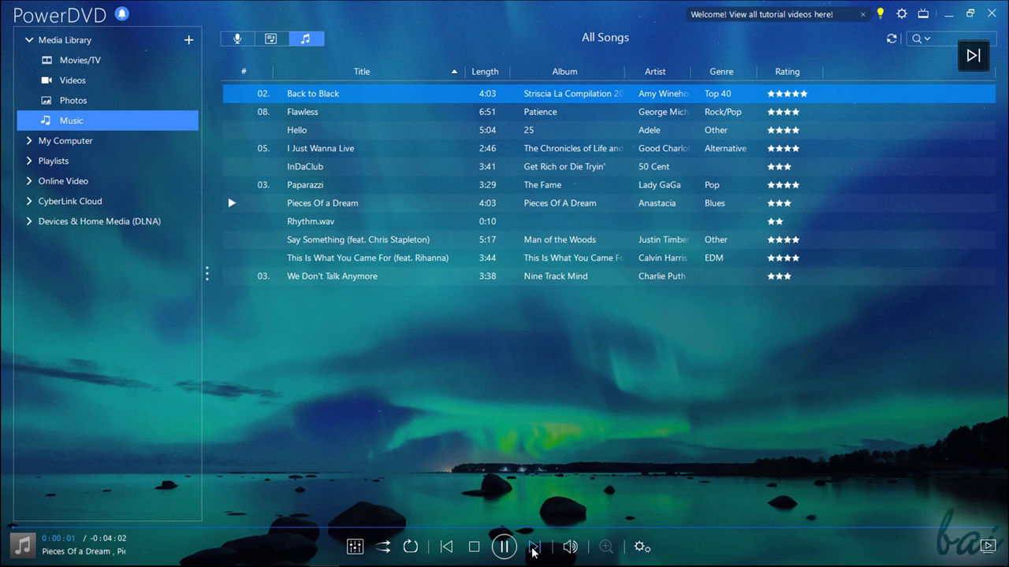
left_click(505, 547)
Step: Turn on shuffle, skip ahead through the songs to Rhythm.wav and try the repeat option
left_click(383, 547)
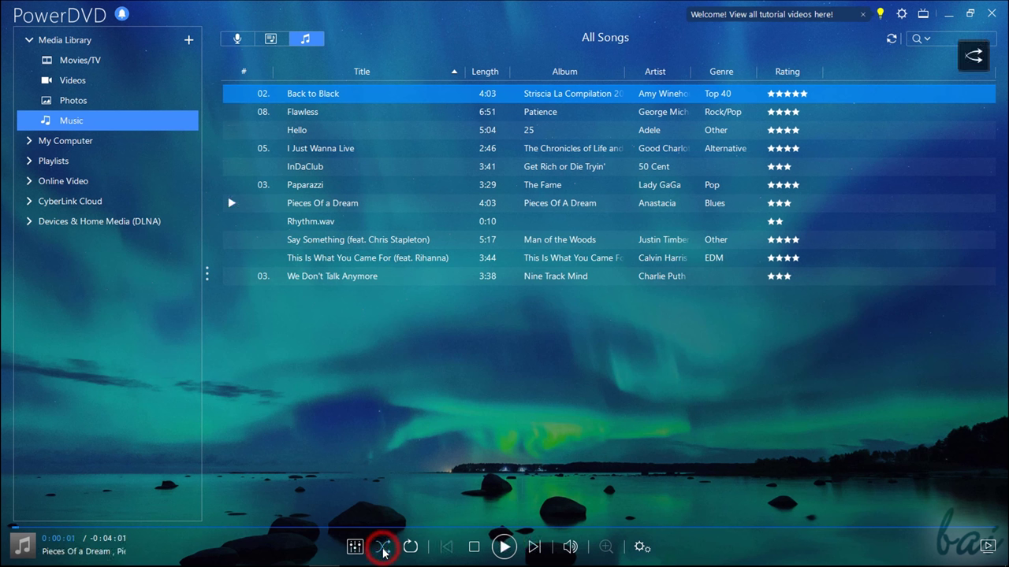
left_click(504, 546)
left_click(534, 549)
left_click(534, 549)
left_click(535, 549)
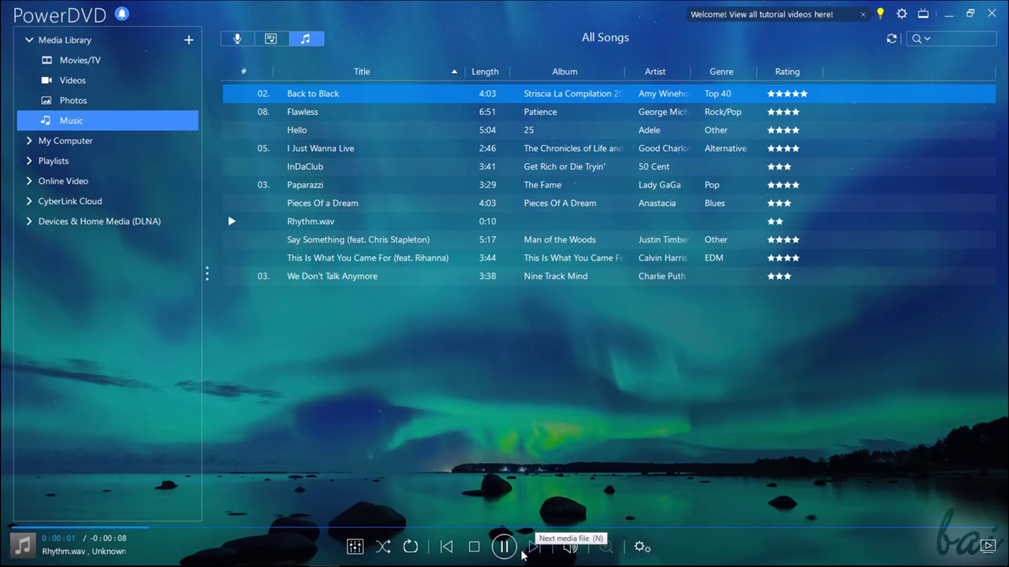
left_click(411, 548)
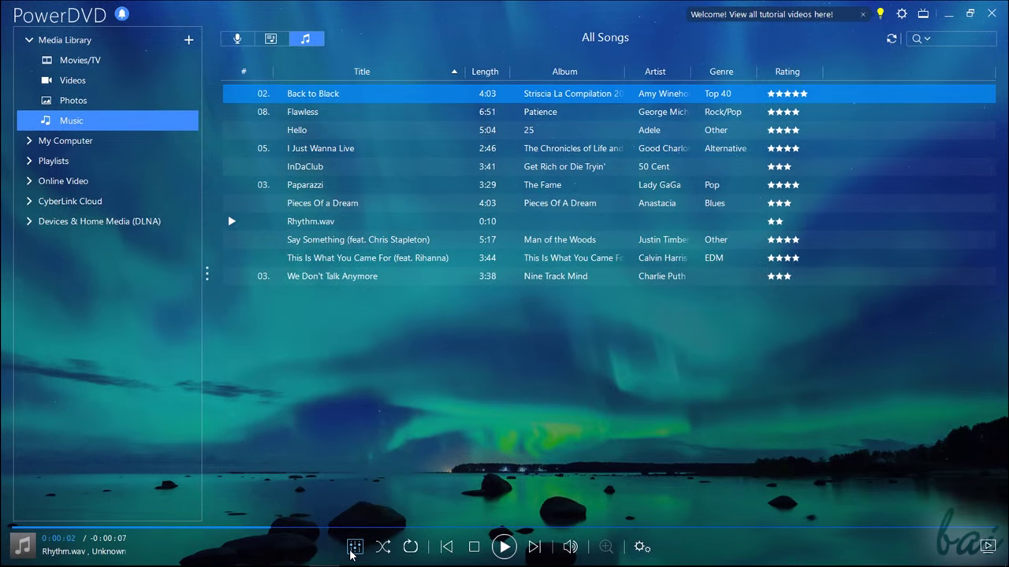
Step: Try the audio equalizer presets Bass Booster, Bass & Treble and Vocal Booster one after another
left_click(355, 549)
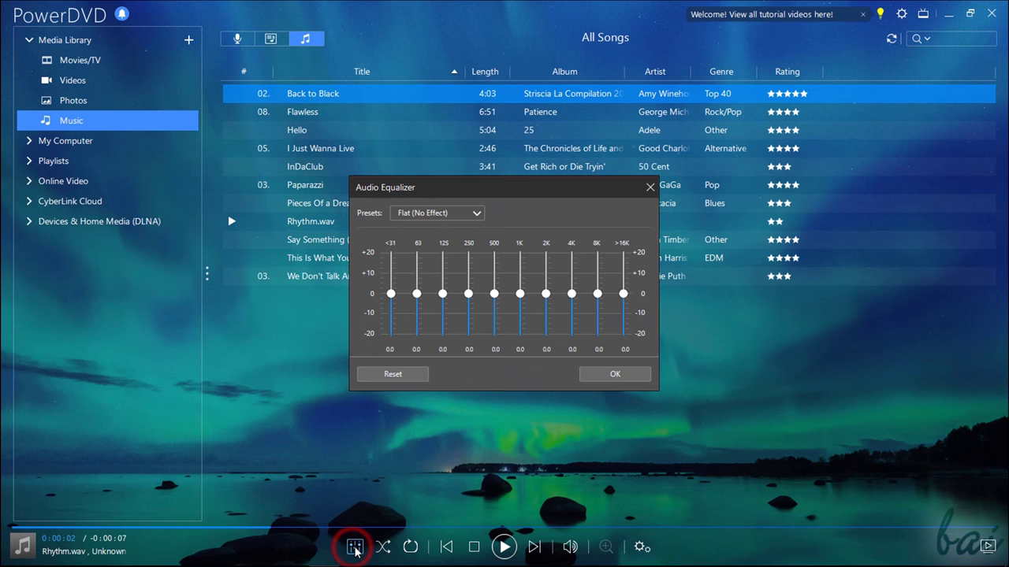
left_click(472, 214)
left_click(431, 254)
left_click(476, 213)
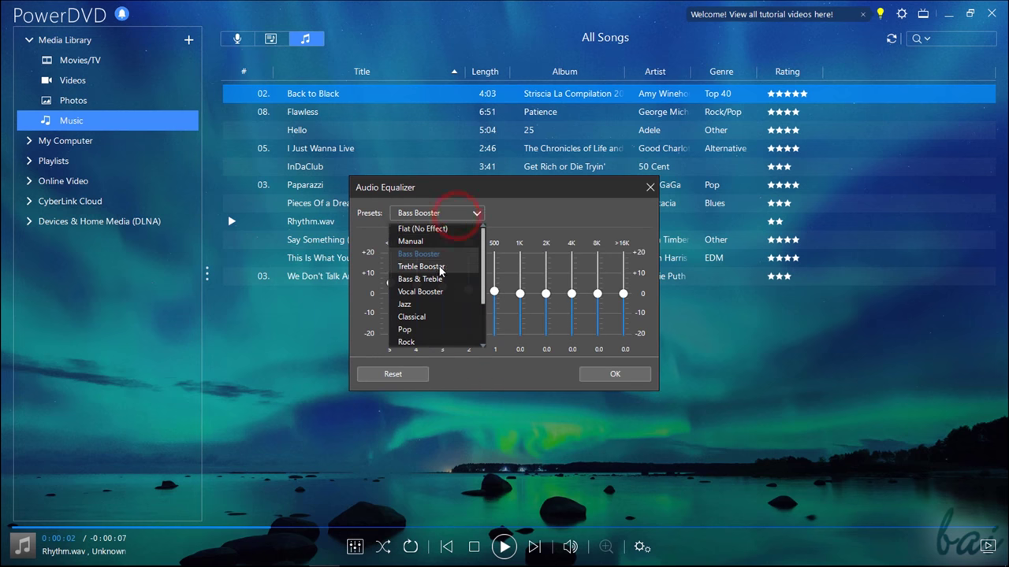
left_click(431, 280)
left_click(473, 214)
left_click(442, 290)
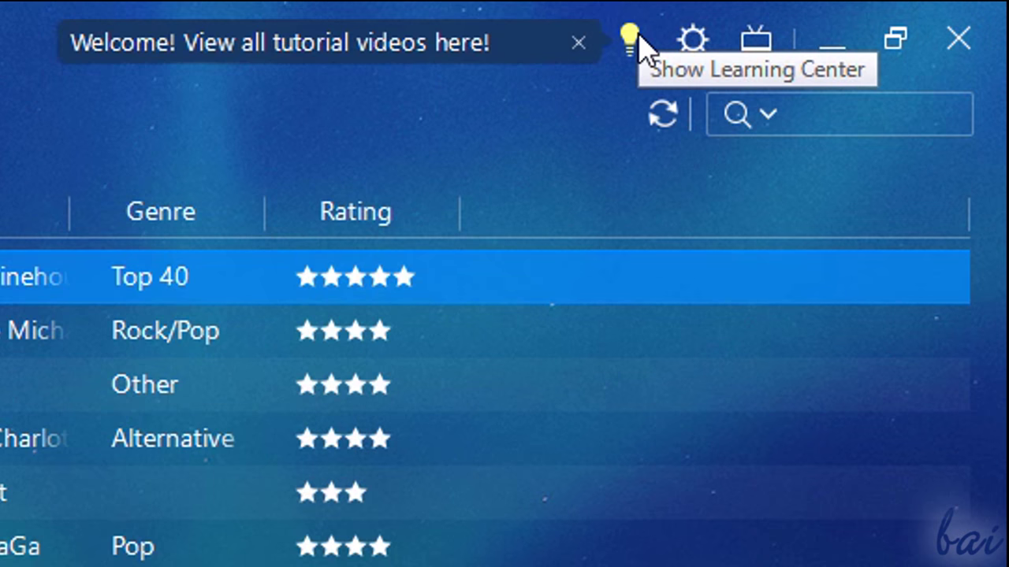
Step: View the PowerDVD & TV and PowerDVD & Mobile Device tutorials in the Learning Center
left_click(637, 38)
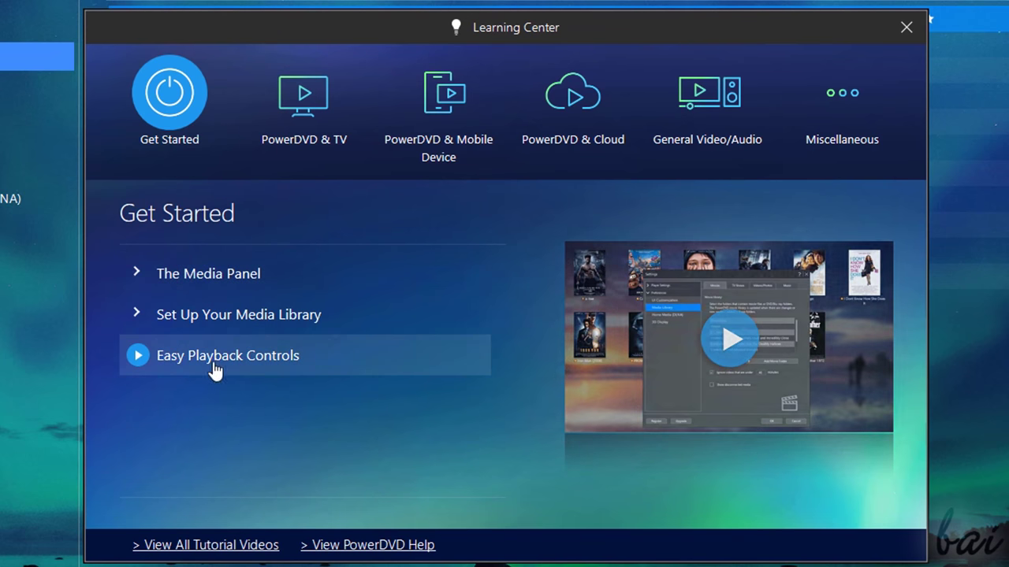
left_click(340, 125)
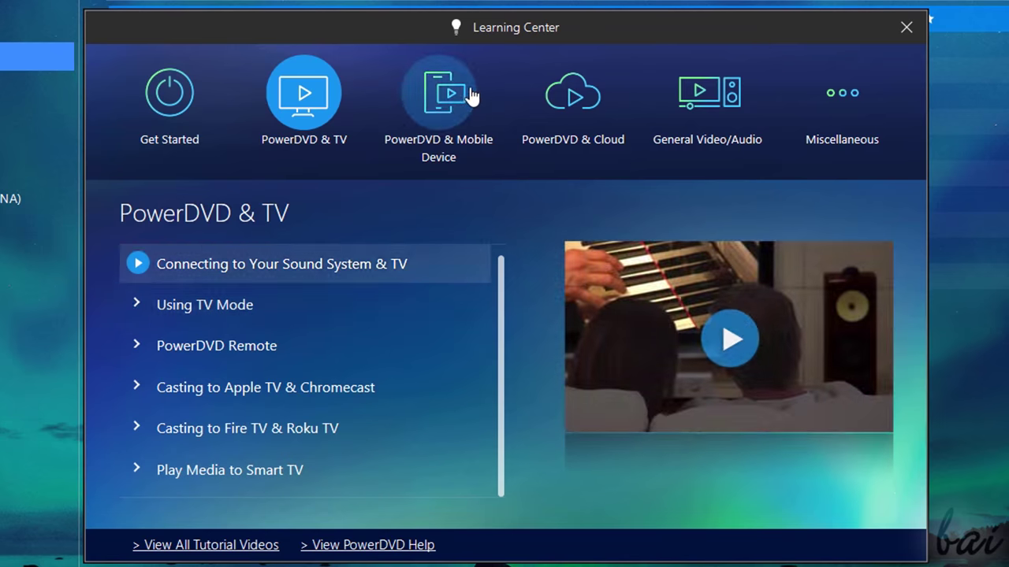
left_click(471, 94)
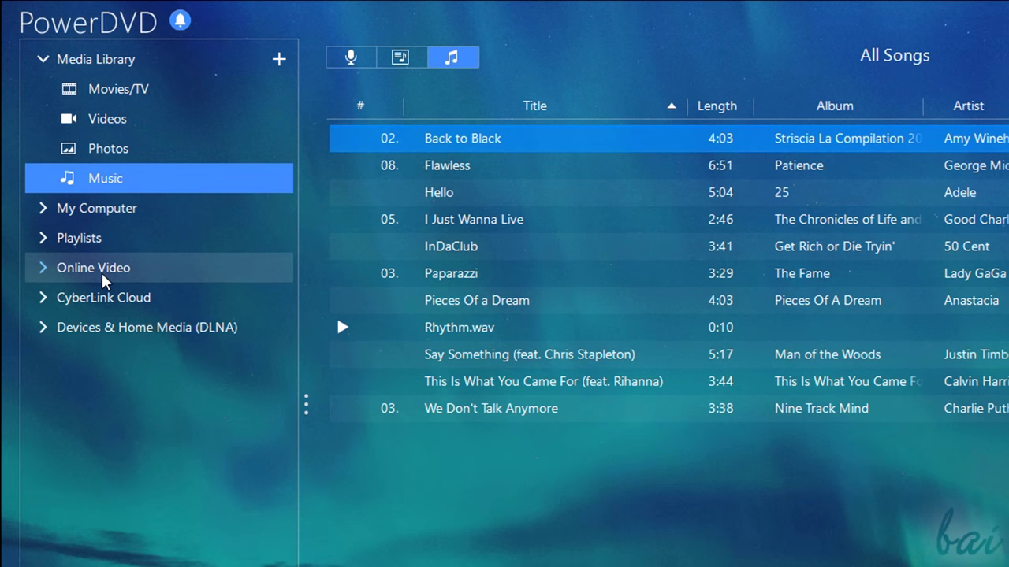
Step: Expand the online video sources and browse Vimeo followed by YouTube
left_click(103, 274)
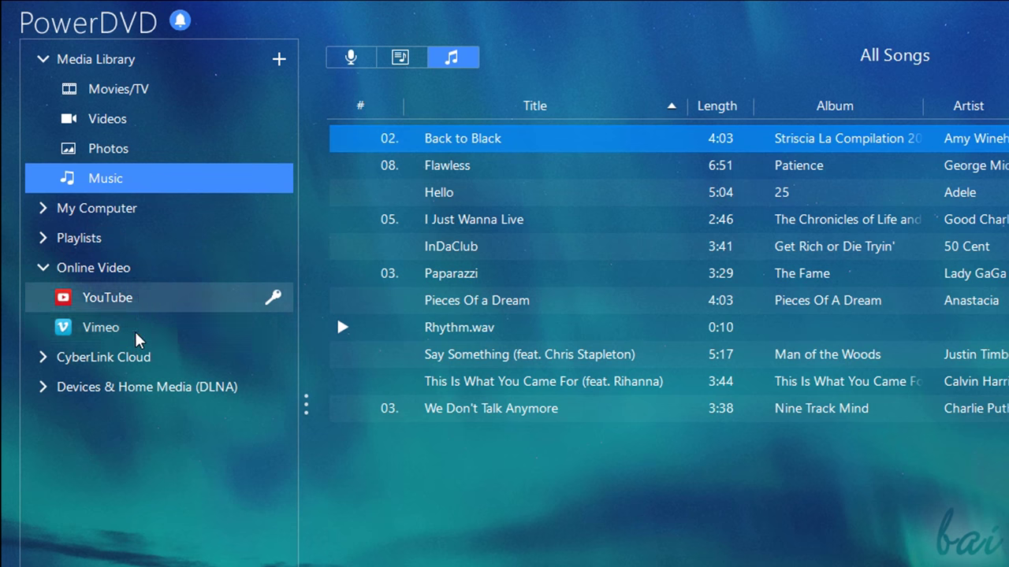
left_click(136, 334)
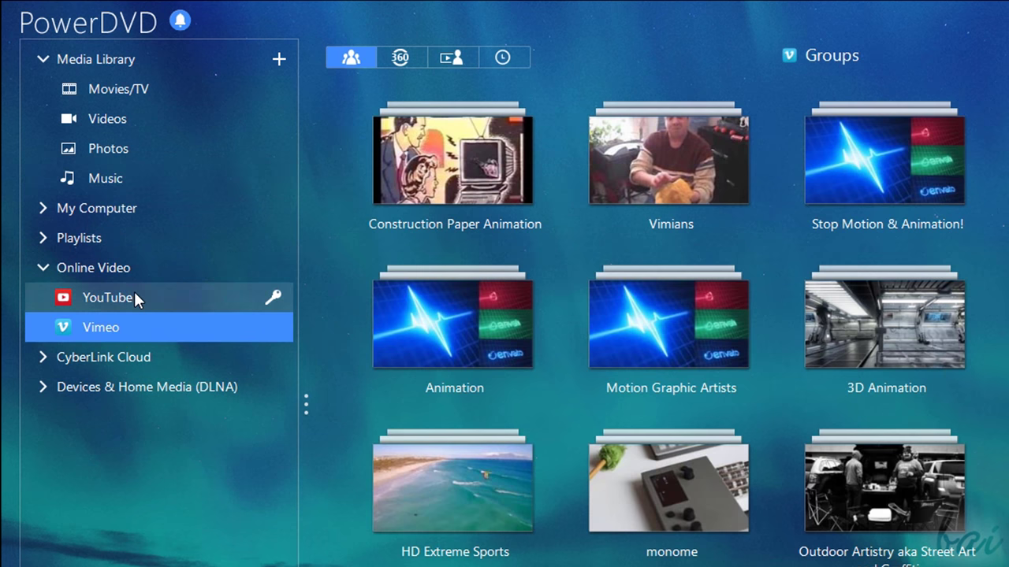
left_click(134, 296)
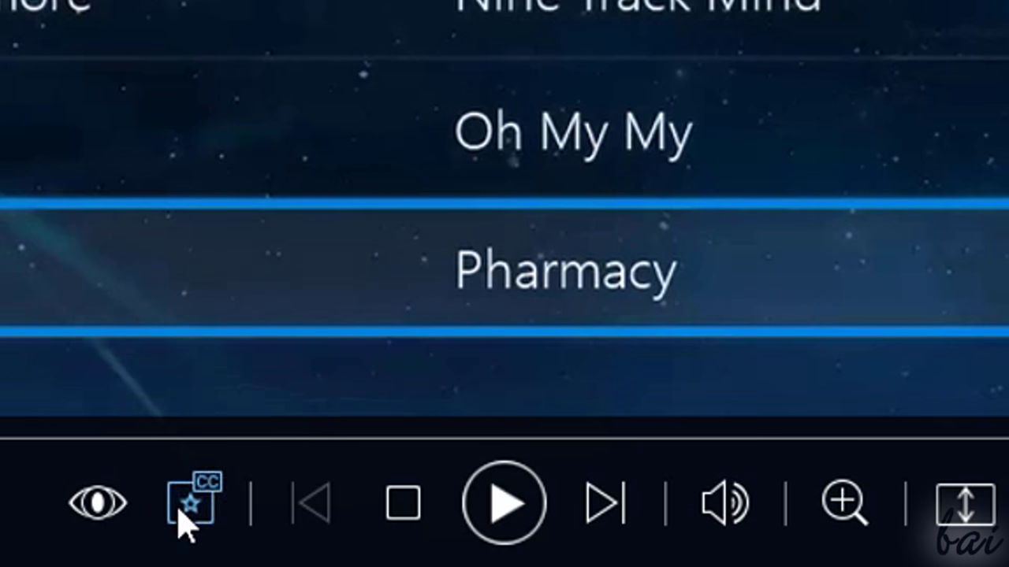
Step: Examine the online video's quality and subtitle options, along with its 3D source format options
left_click(183, 516)
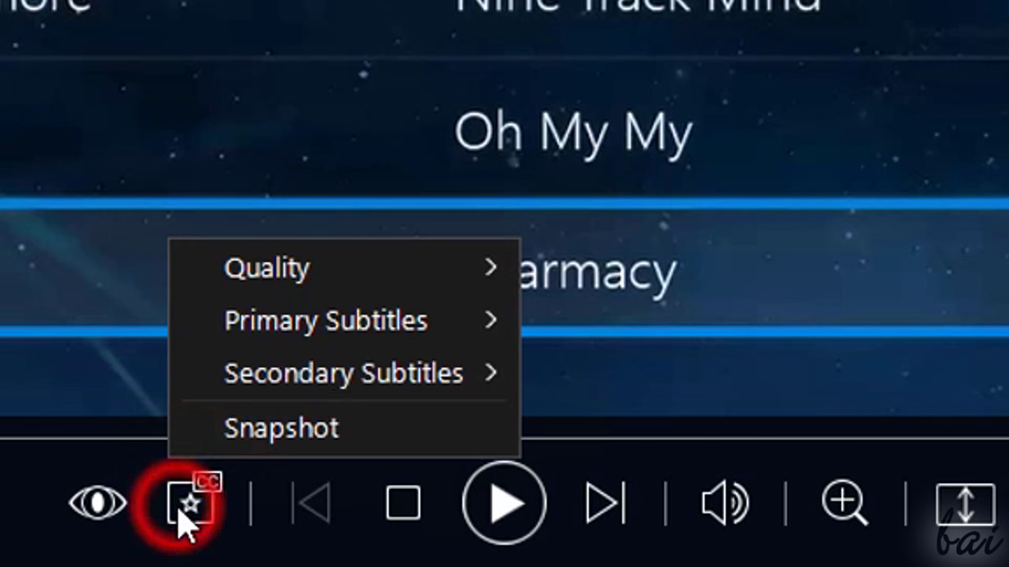
mouse_move(414, 272)
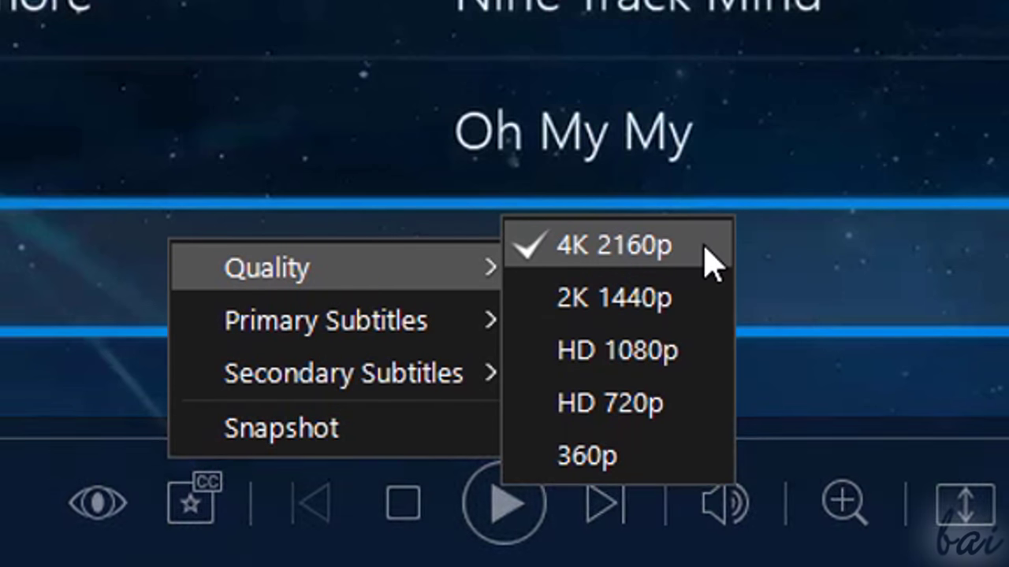
mouse_move(396, 325)
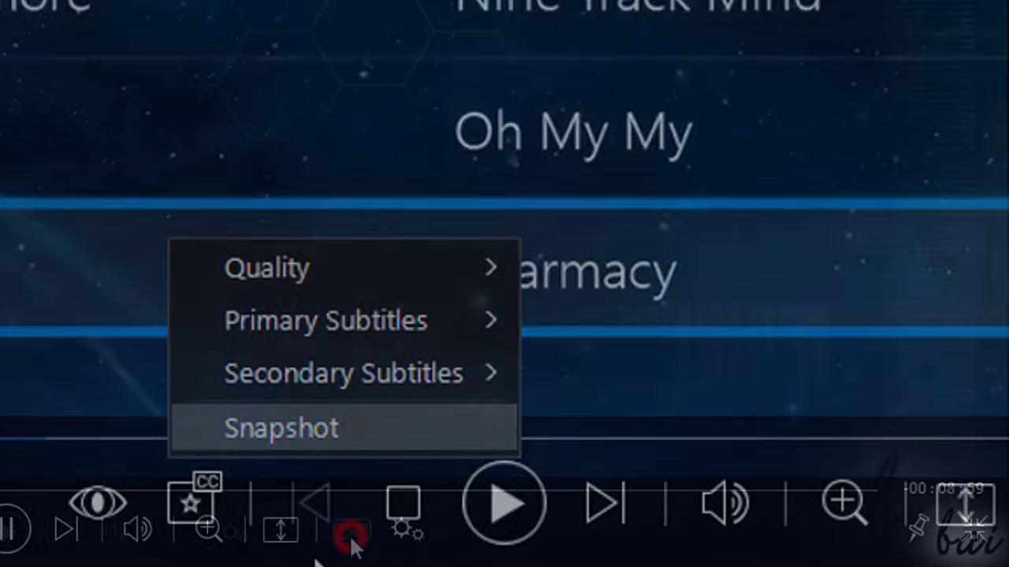
left_click(346, 532)
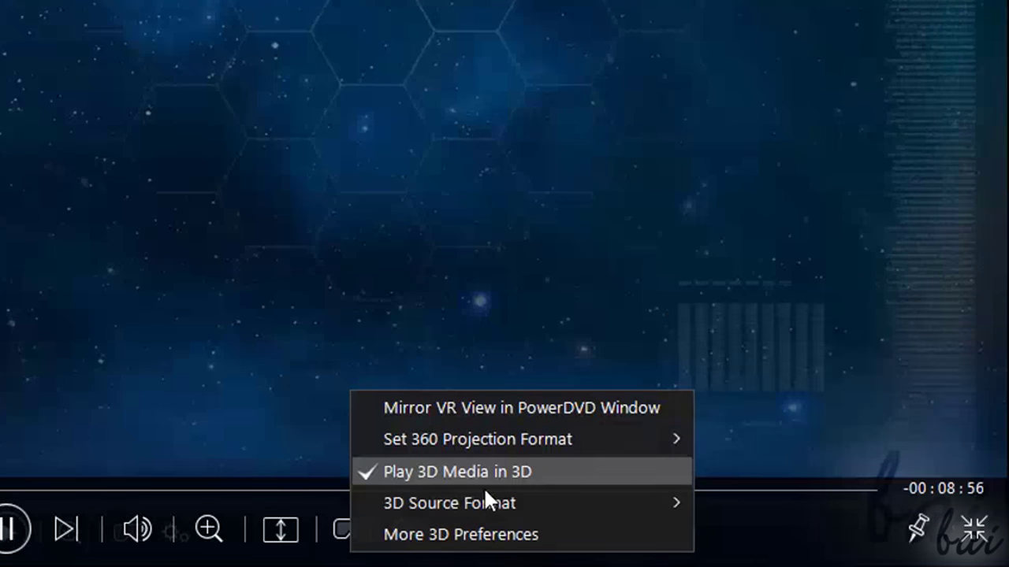
mouse_move(468, 504)
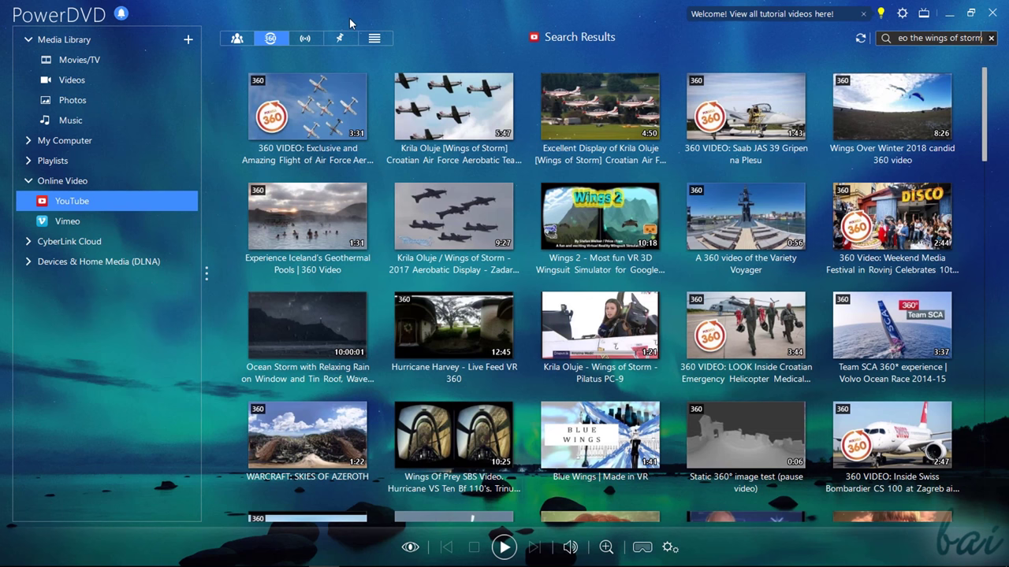
Step: Play the 360 video of the Air Force aerobatic flight from the YouTube search results
mouse_move(319, 122)
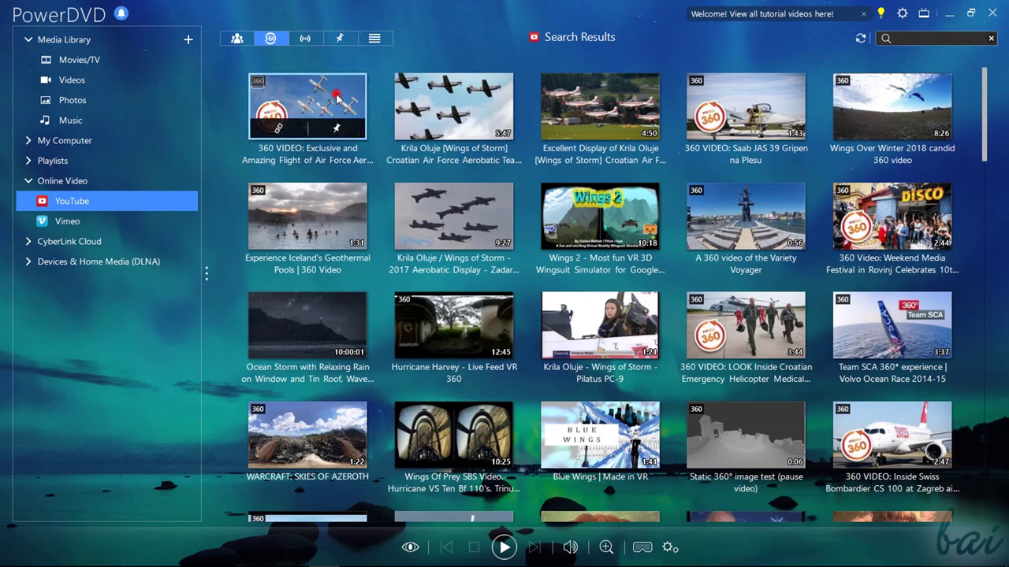
left_click(336, 97)
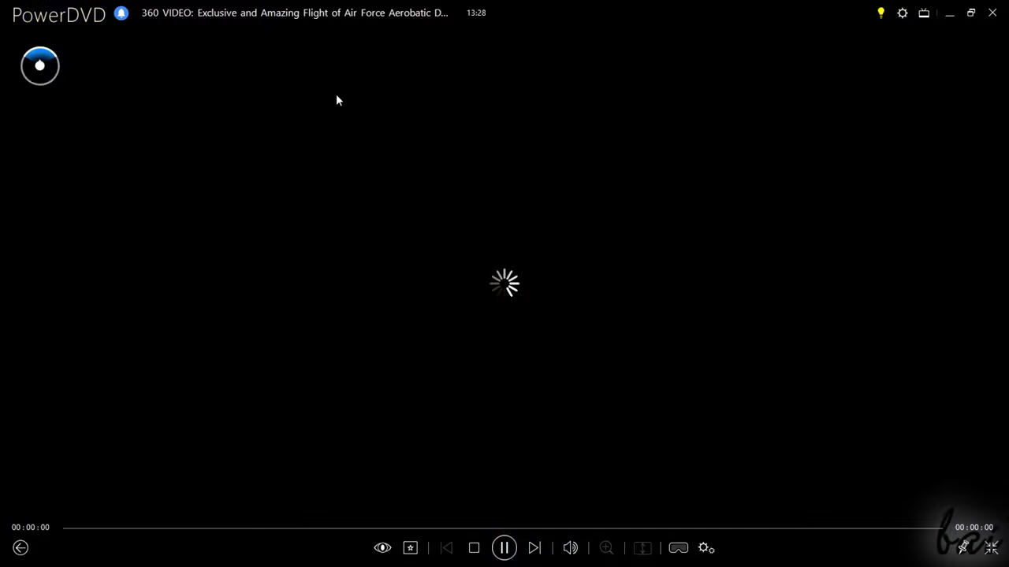
left_click(505, 547)
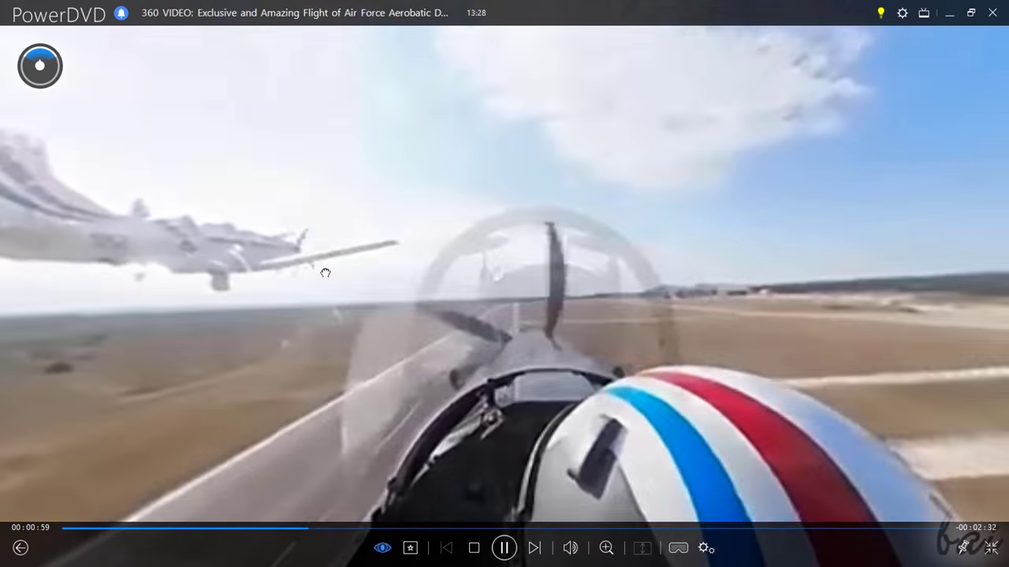
Step: Look around in the 360 video and set its 360 view mode to Front-and-Rear
mouse_move(325, 271)
left_mouse_down()
mouse_move(673, 270)
mouse_move(597, 198)
mouse_move(644, 203)
left_mouse_up()
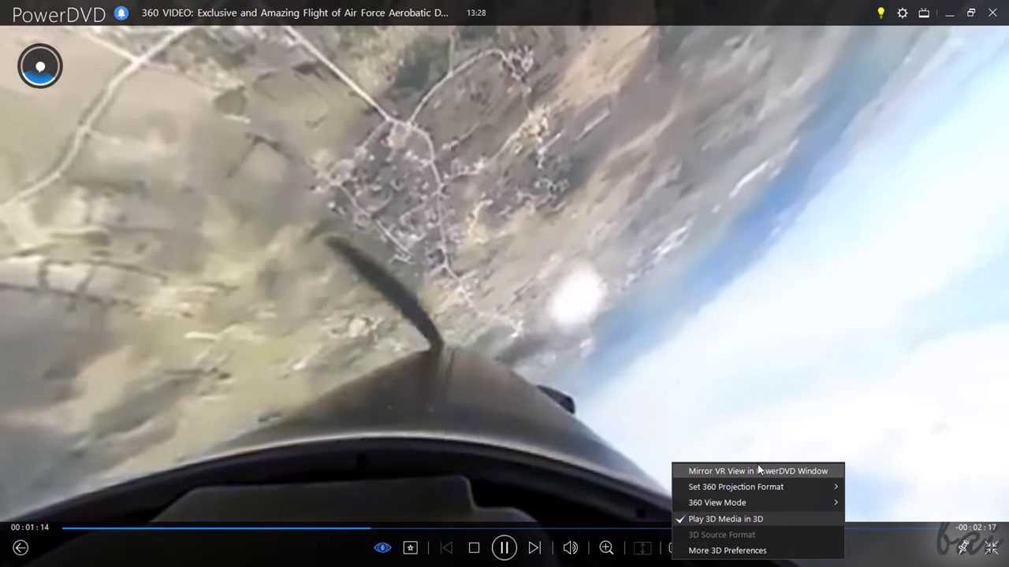
mouse_move(748, 492)
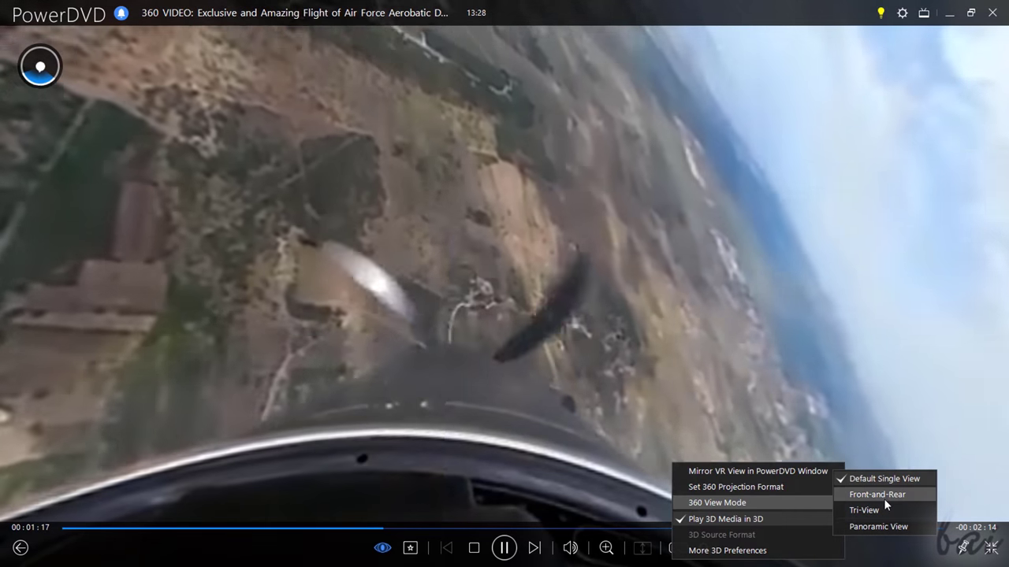
left_click(883, 494)
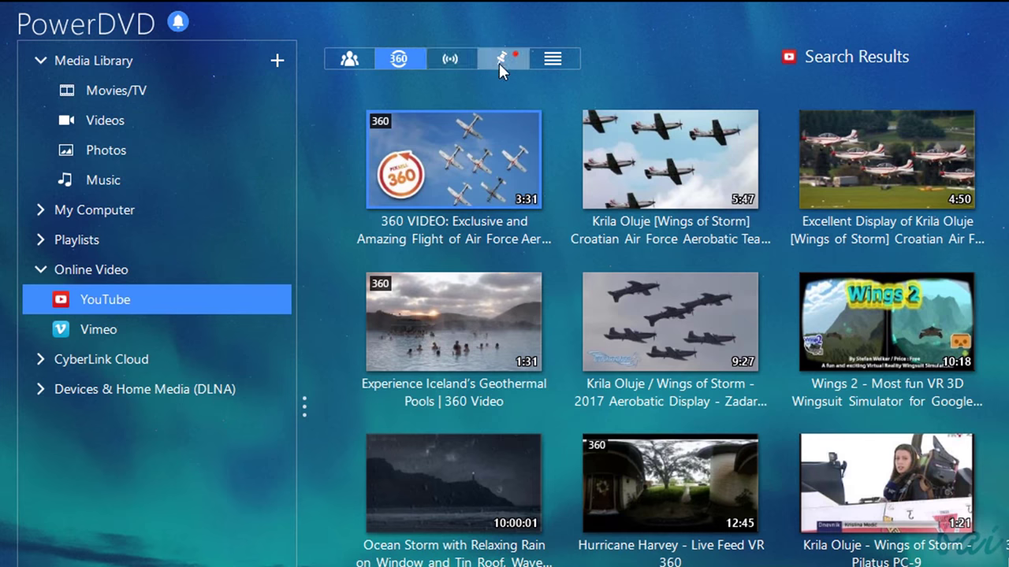
Step: Show the pinned YouTube videos and start extracting the audio of the PowerDVD 17 video
left_click(501, 63)
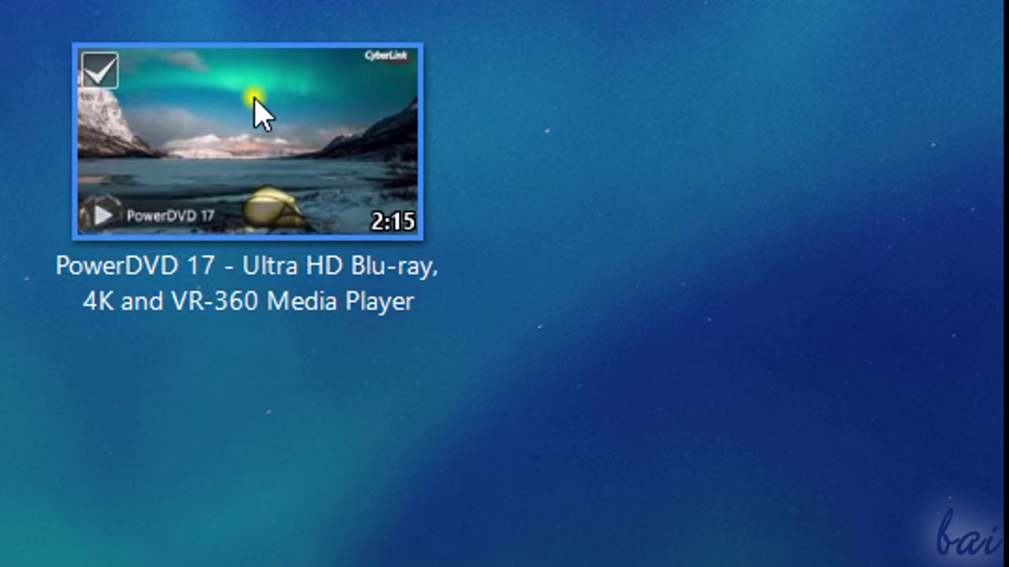
right_click(254, 99)
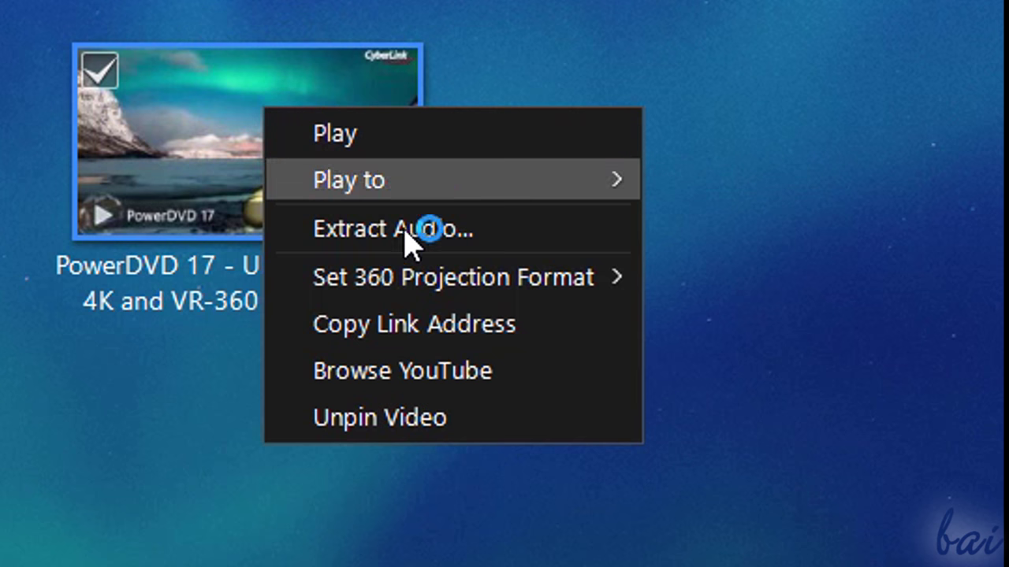
left_click(469, 230)
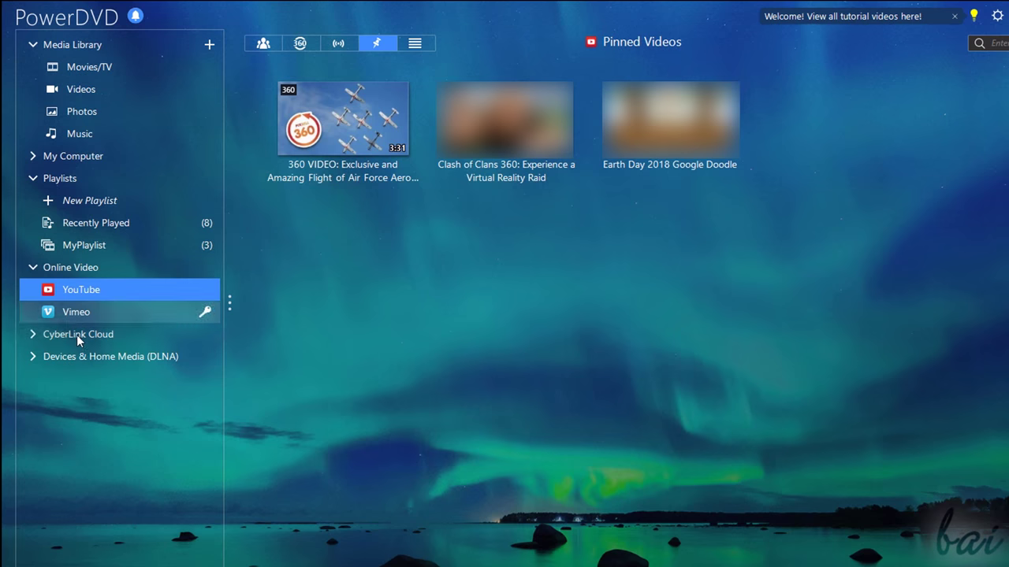
Step: Expand Devices & Home Media (DLNA) and view the PowerDVD Remote and Power Media Player pages
left_click(78, 355)
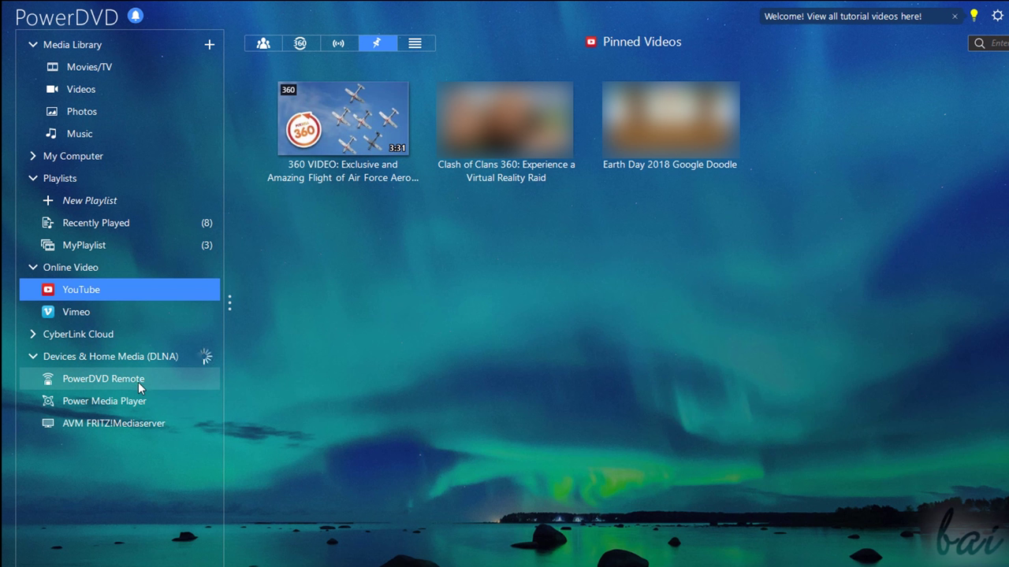
left_click(138, 382)
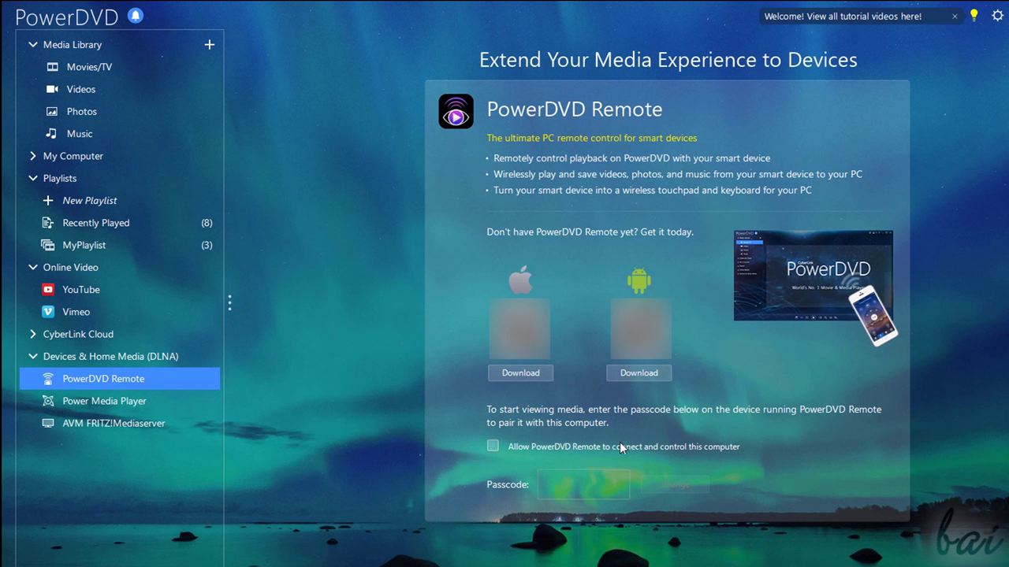
left_click(136, 403)
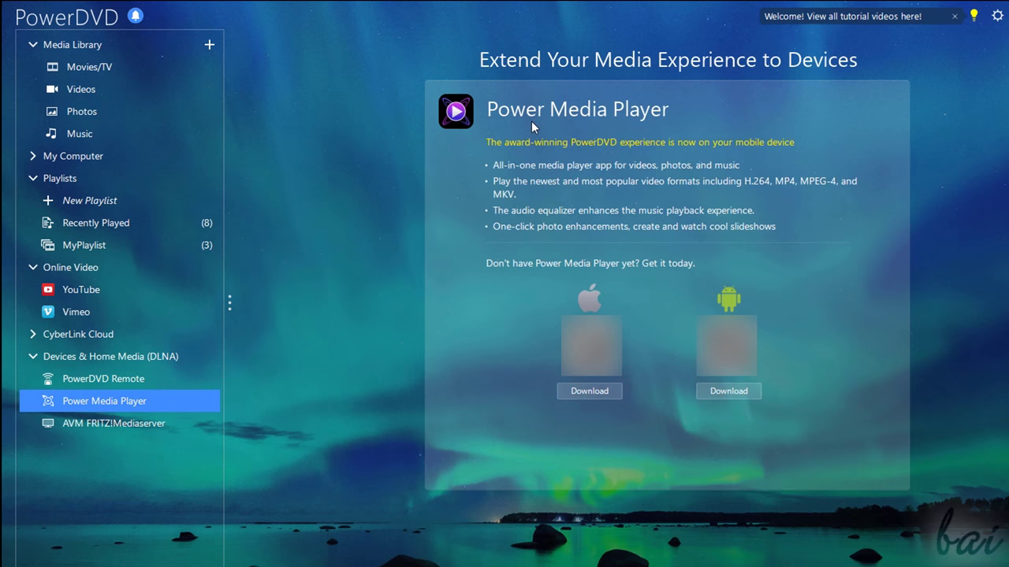